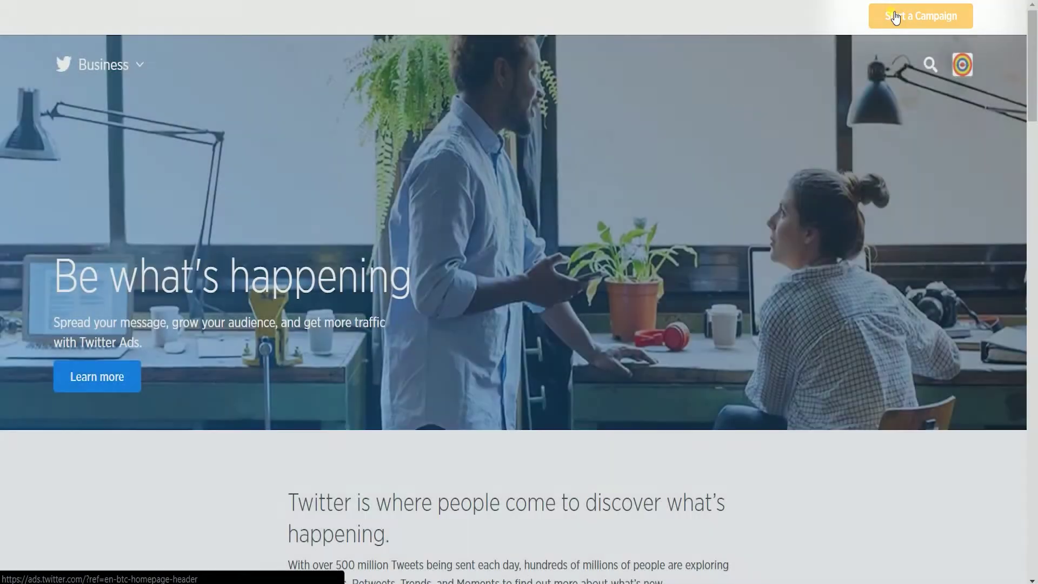
Start a new campaign from the top right of the Twitter Business page
left_click(895, 17)
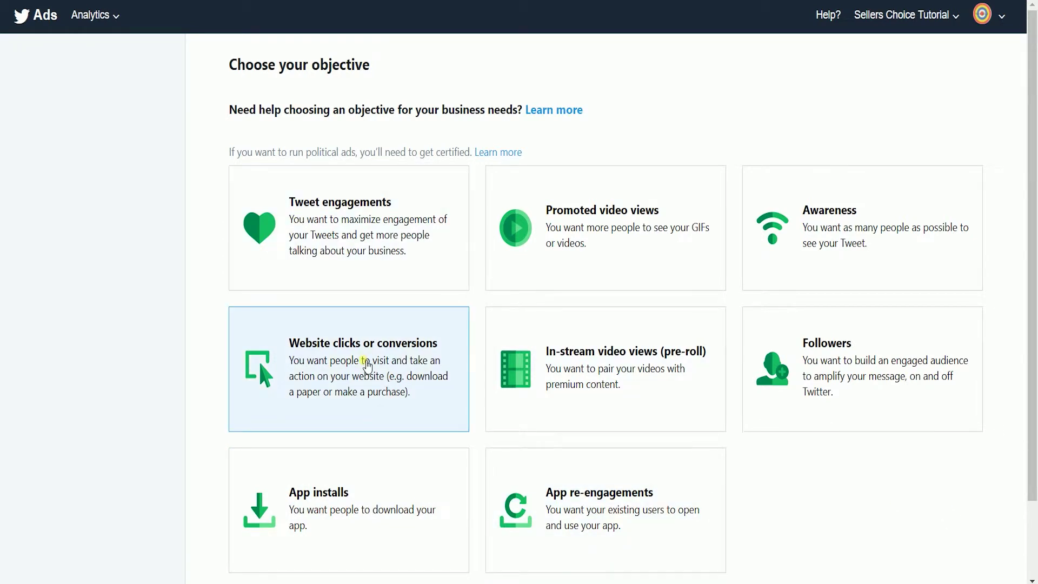
Choose the Website clicks or conversions objective and prefix the campaign name with 'June'
left_click(366, 364)
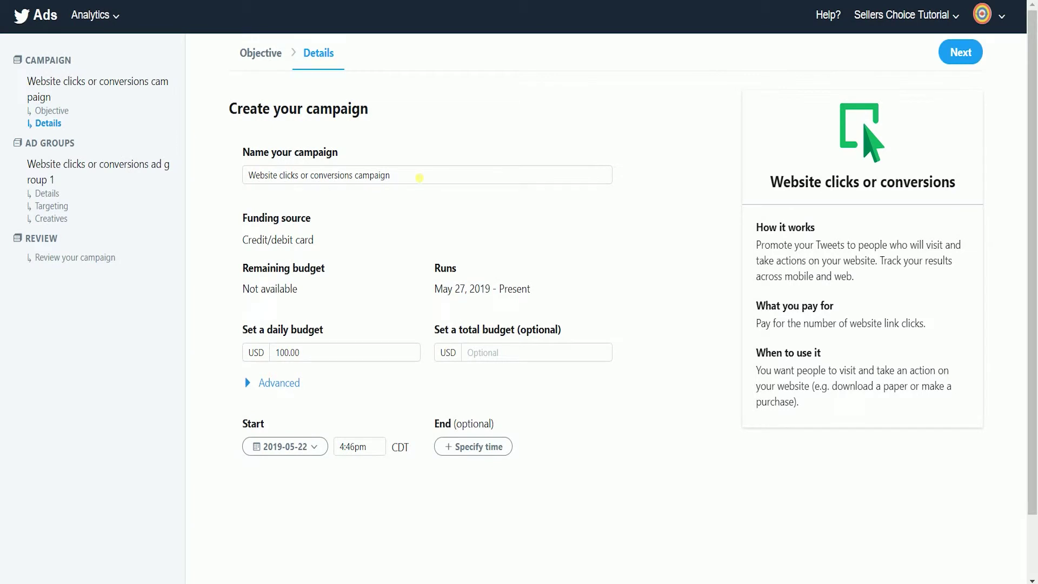
left_click(419, 178)
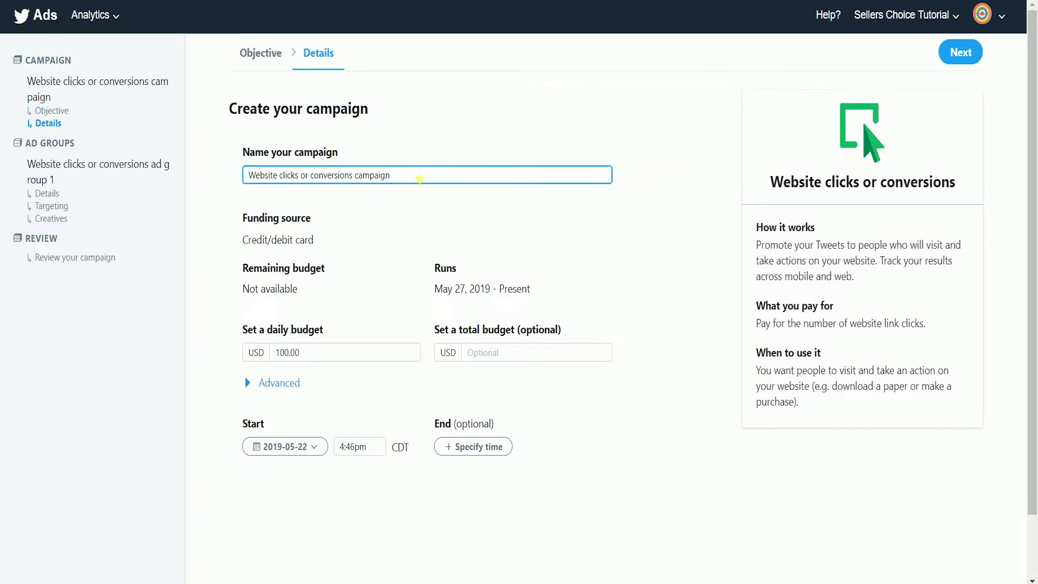
left_click(250, 177)
type("June")
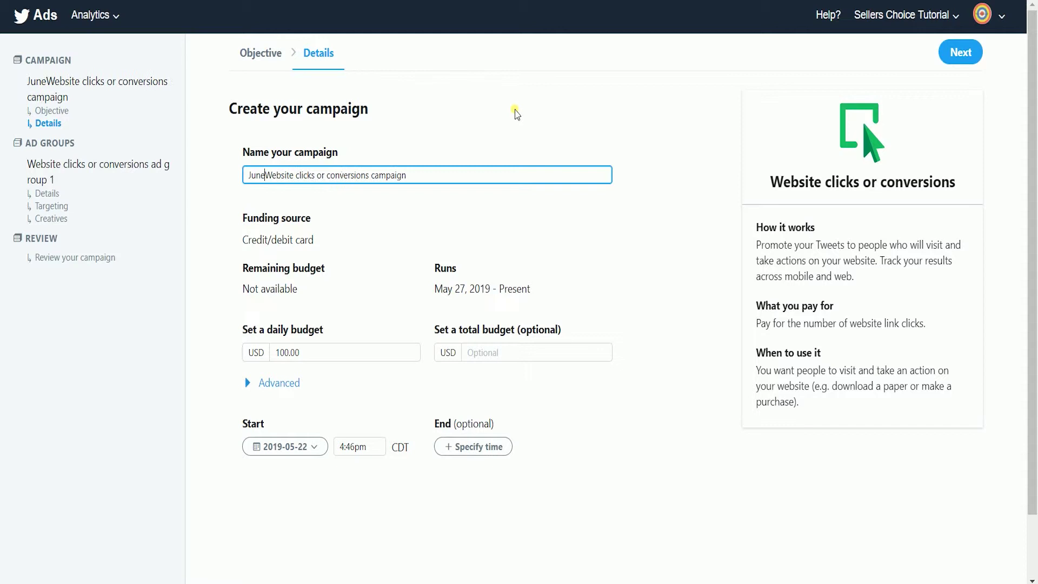
Set a 500.00 total budget, a 25.00 daily budget and Standard pacing
left_click(541, 355)
type("500.00")
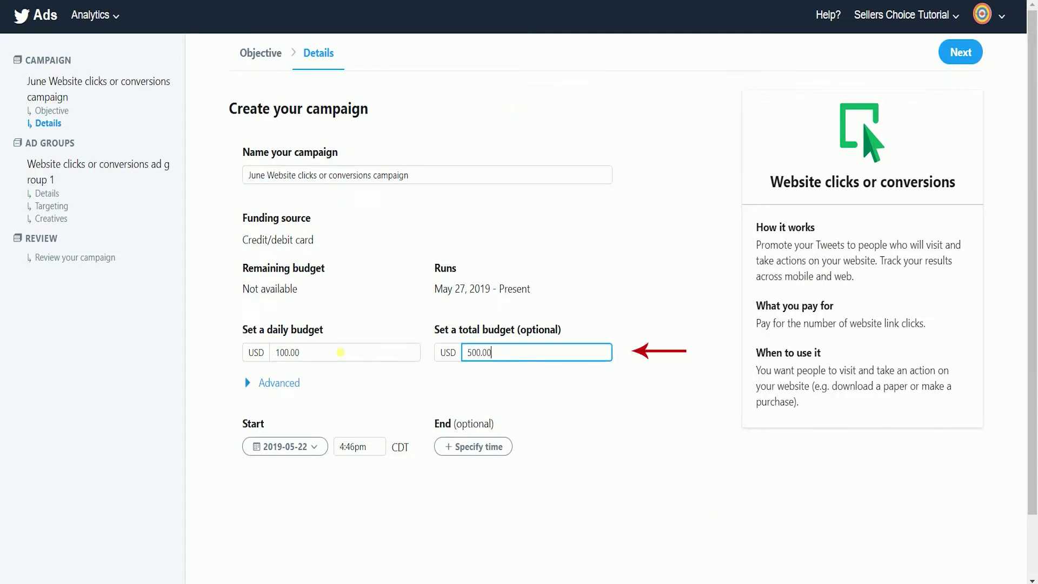
left_click(350, 357)
double_click(351, 357)
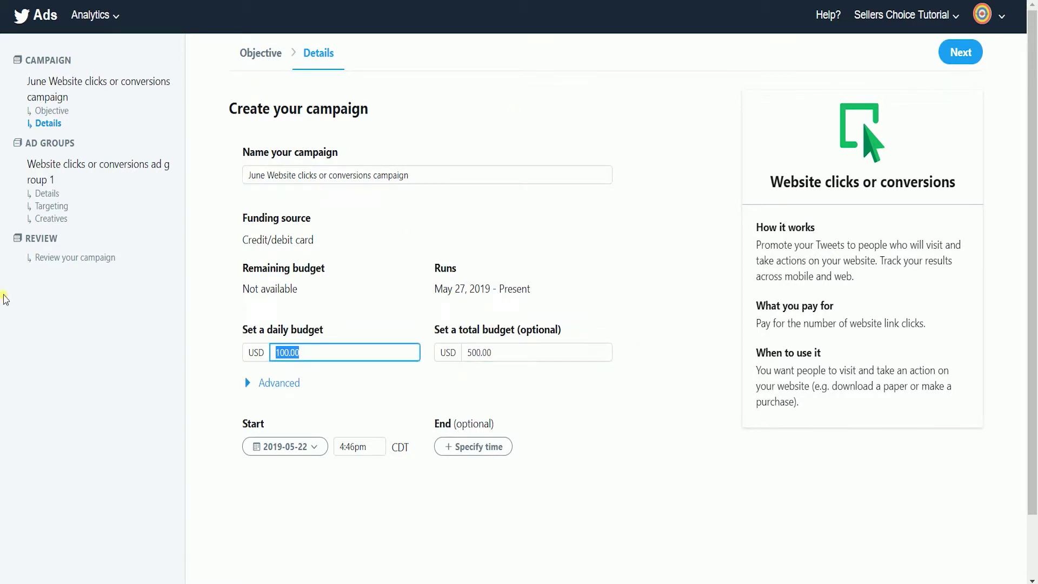
type("25")
left_click(108, 354)
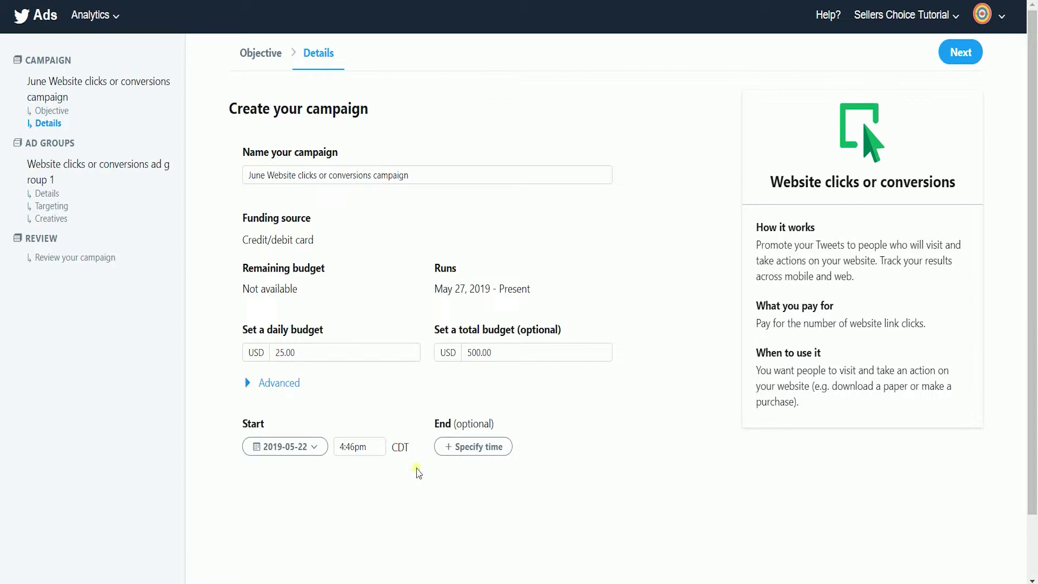
left_click(286, 384)
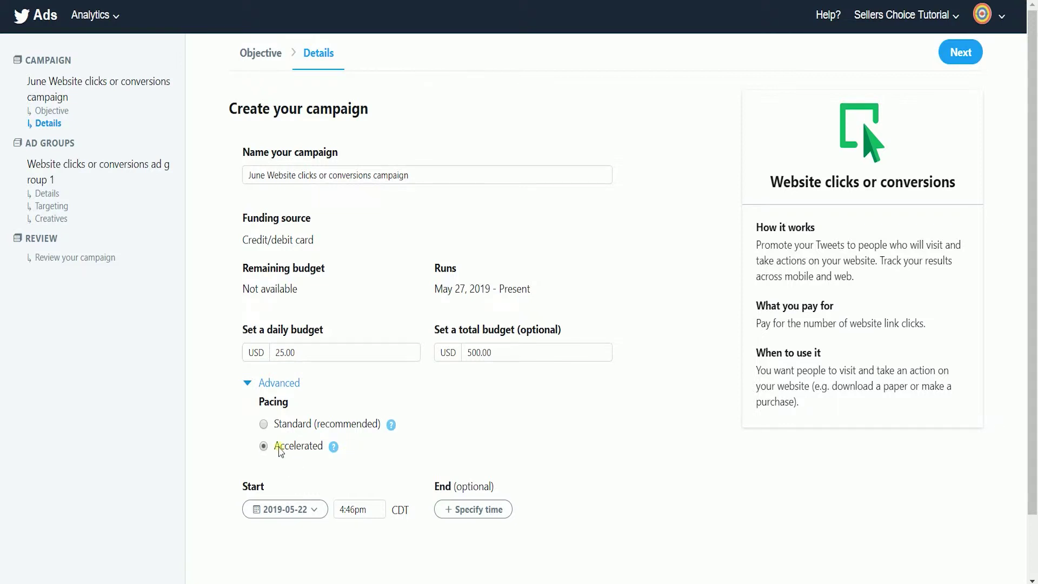
left_click(299, 425)
left_click(289, 387)
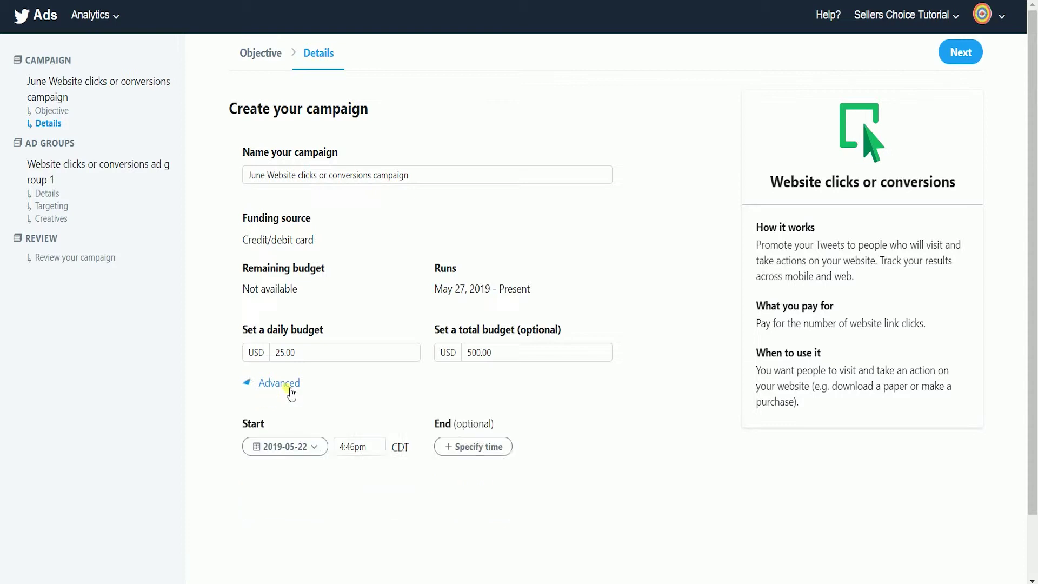
Schedule the campaign from June 1 to June 30 and continue to the ad group
left_click(286, 446)
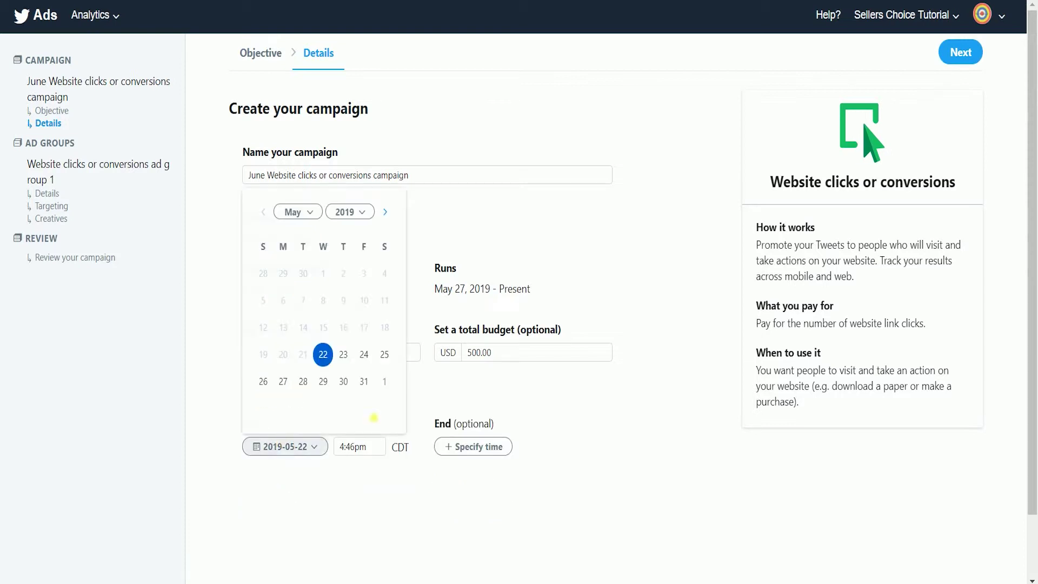
left_click(385, 381)
left_click(476, 446)
left_click(496, 449)
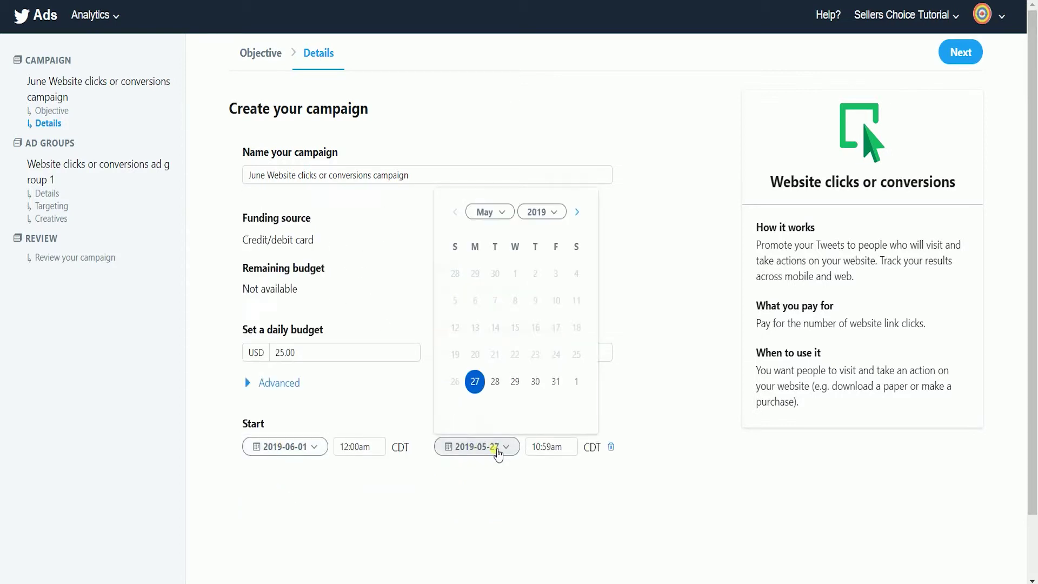
left_click(577, 212)
left_click(464, 413)
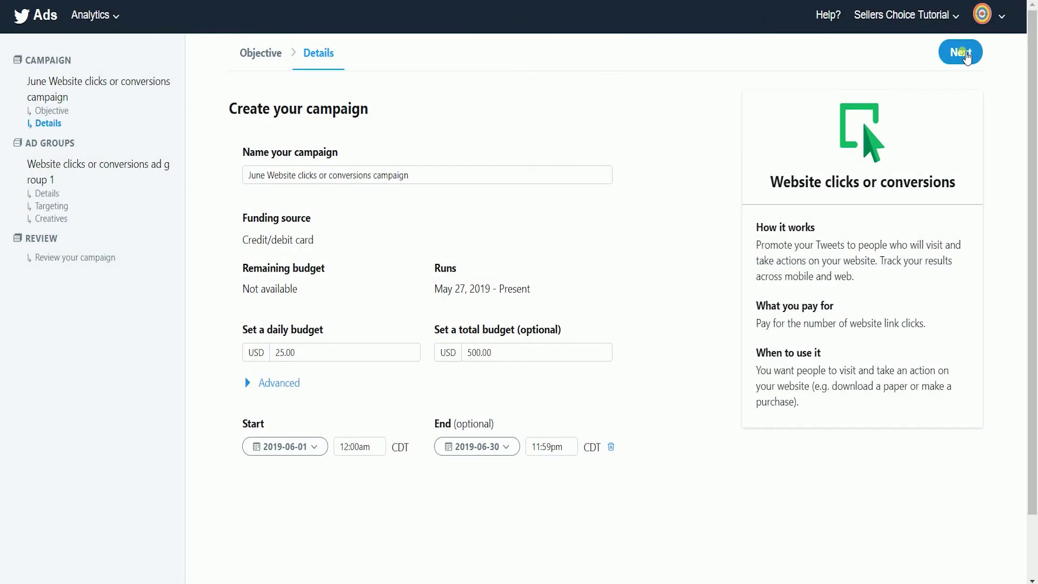
left_click(962, 53)
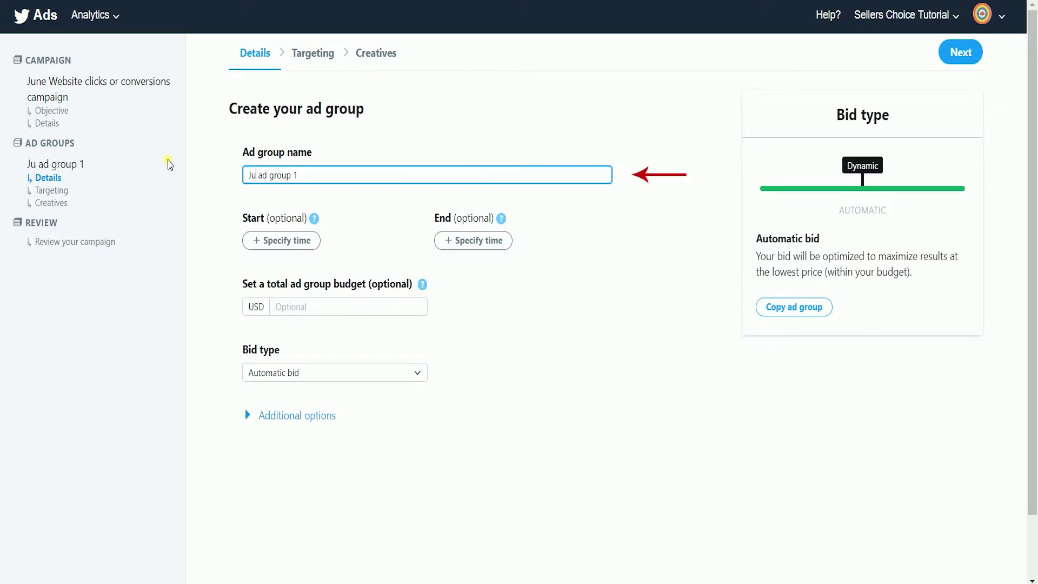
Name the ad group 'June ad group 1' and schedule it June 1 to June 30
type("une")
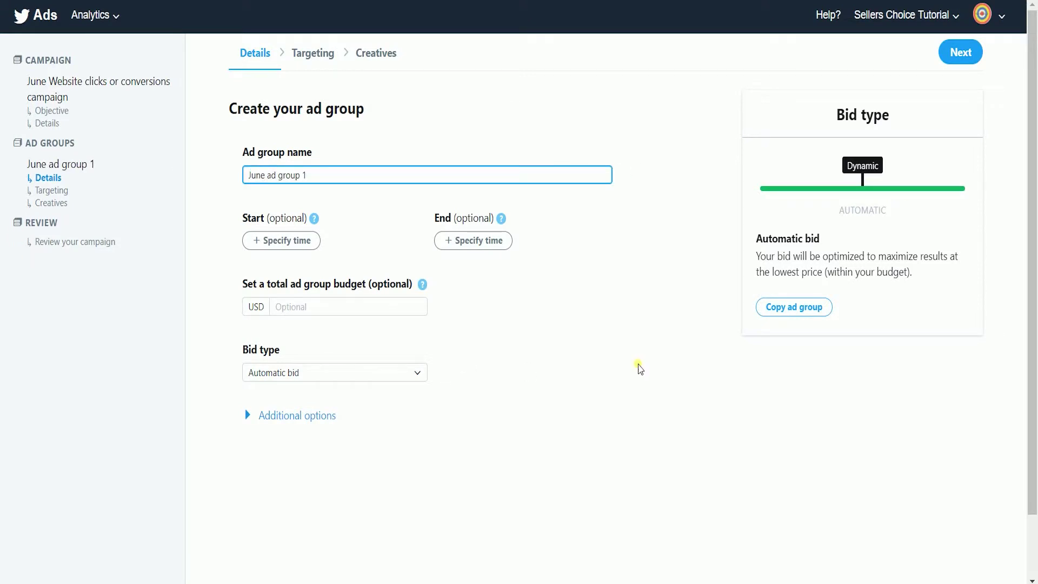
left_click(640, 369)
left_click(315, 241)
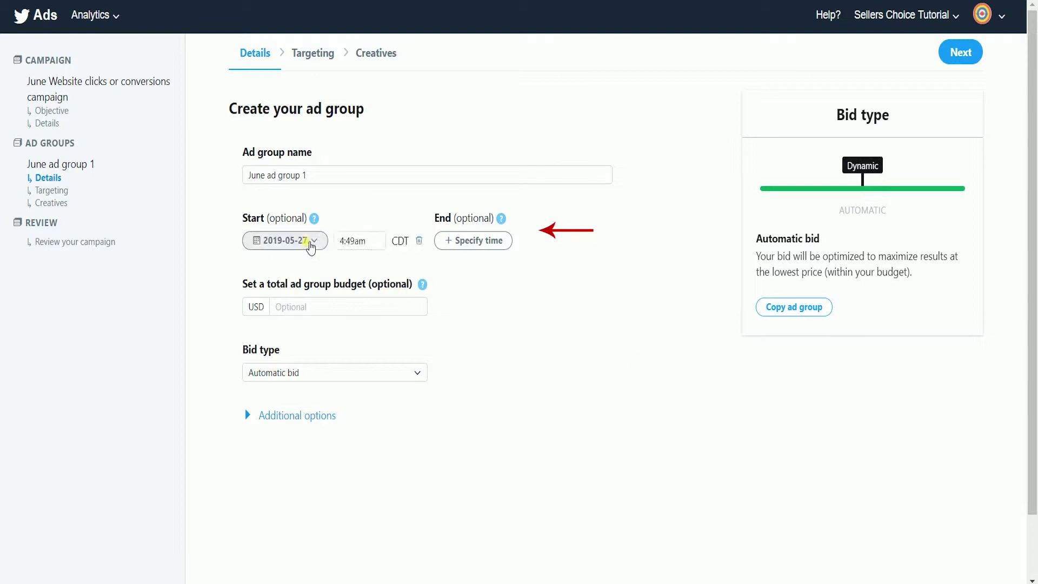
left_click(301, 249)
left_click(385, 446)
left_click(473, 241)
left_click(476, 241)
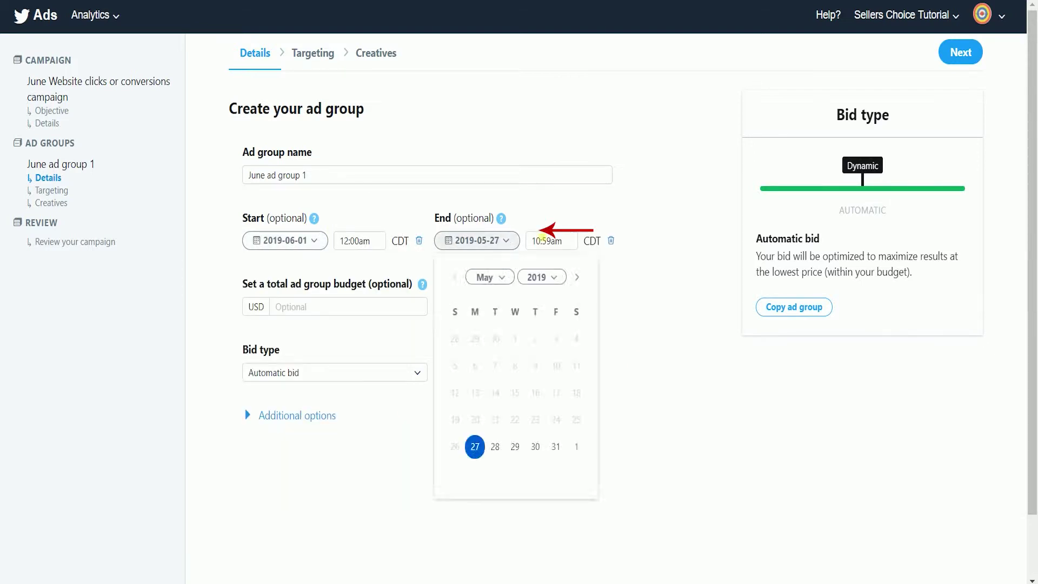
left_click(577, 276)
left_click(456, 474)
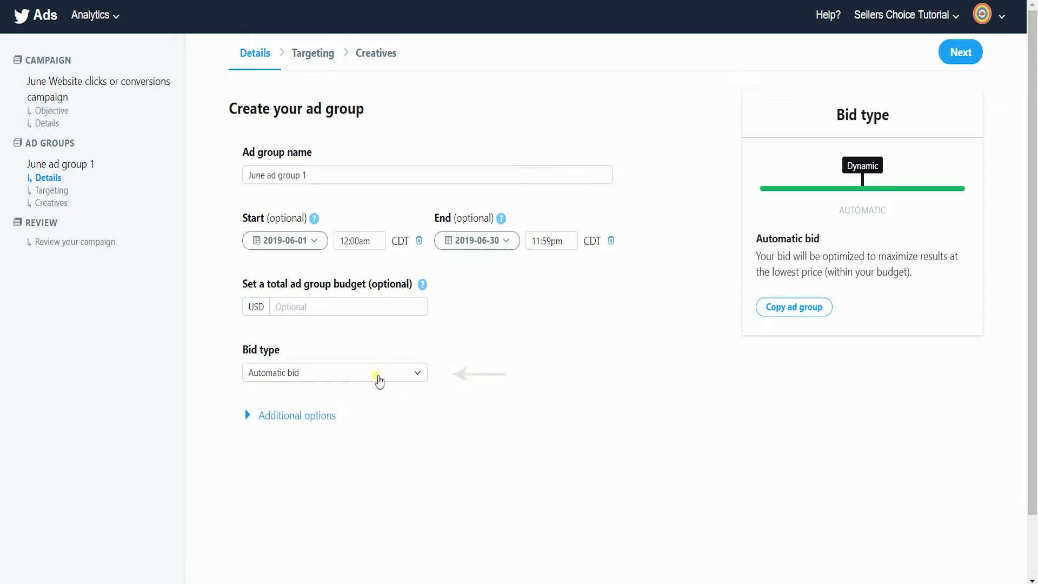
Keep Automatic bid as the bid type and continue to audience targeting
left_click(351, 380)
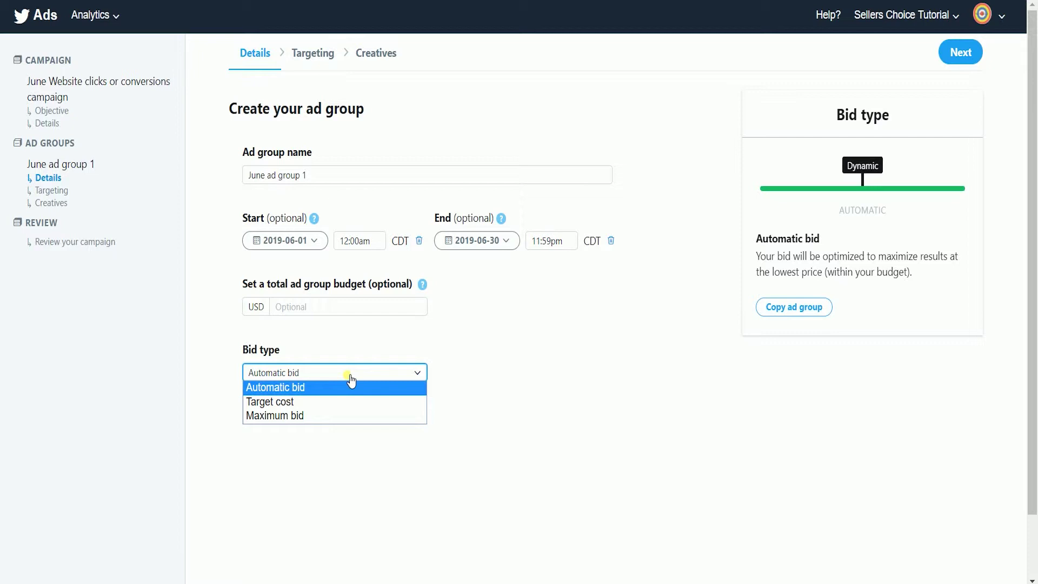
left_click(403, 403)
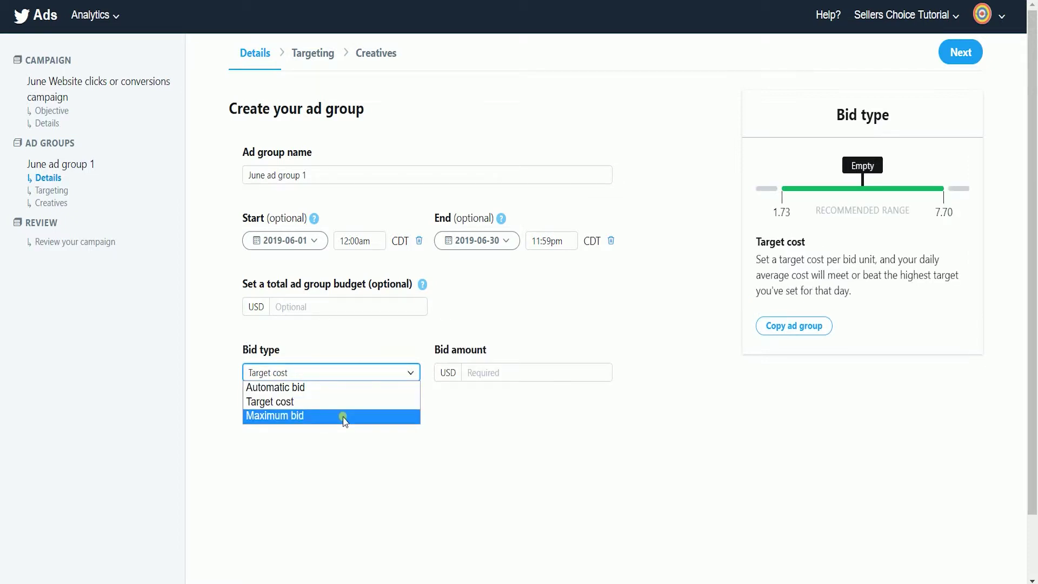
left_click(343, 418)
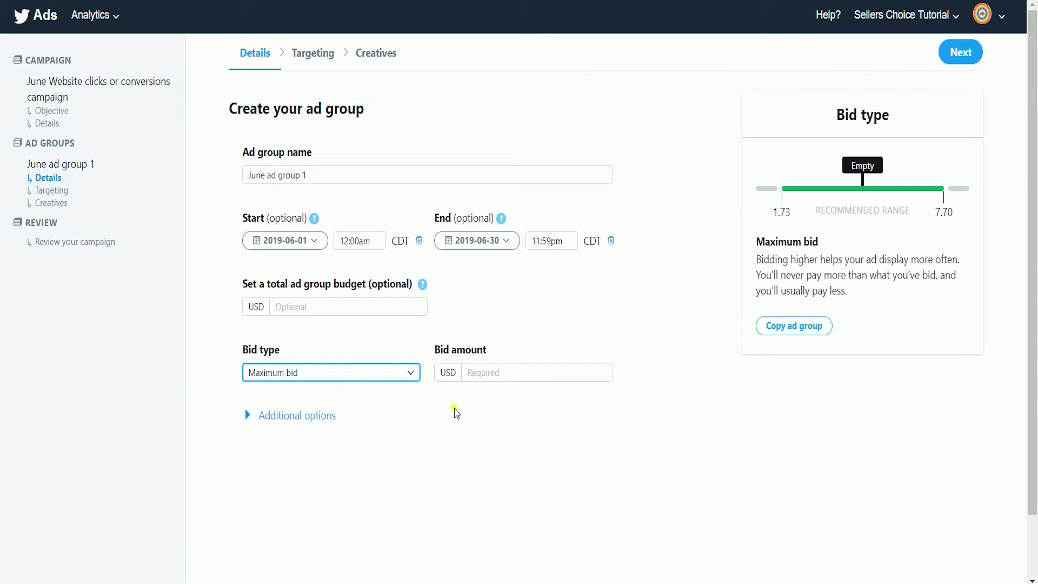
left_click(403, 376)
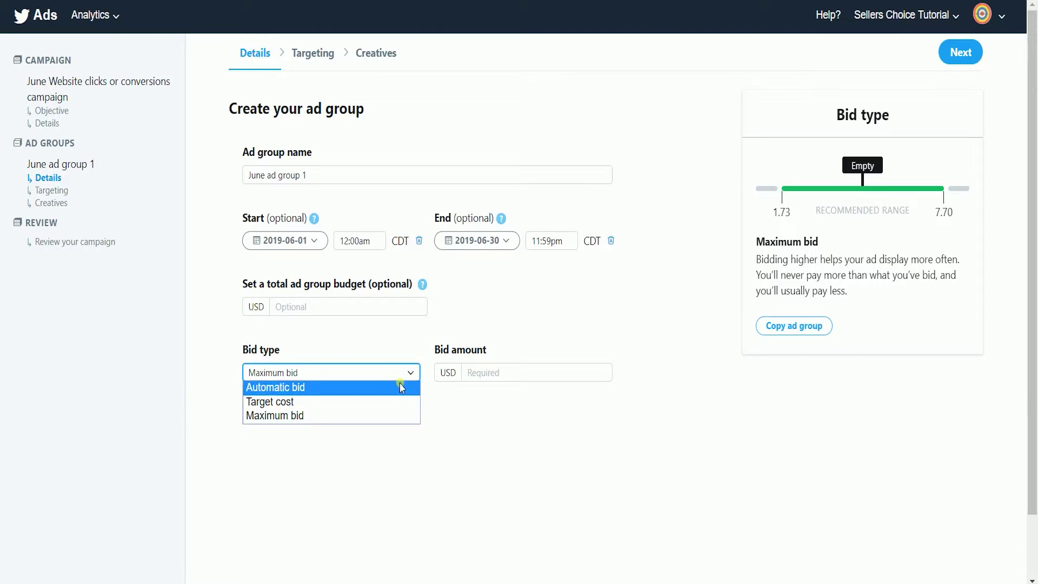
left_click(400, 387)
left_click(955, 54)
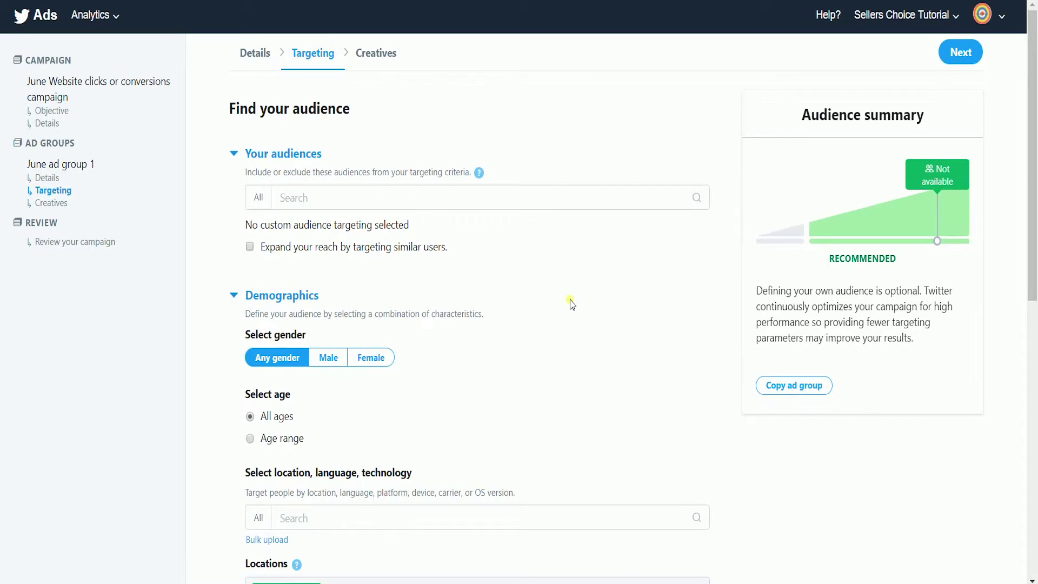
Turn off reaching similar users and target ages 18 to 54
scroll(571, 304, "down", 2)
left_click(351, 169)
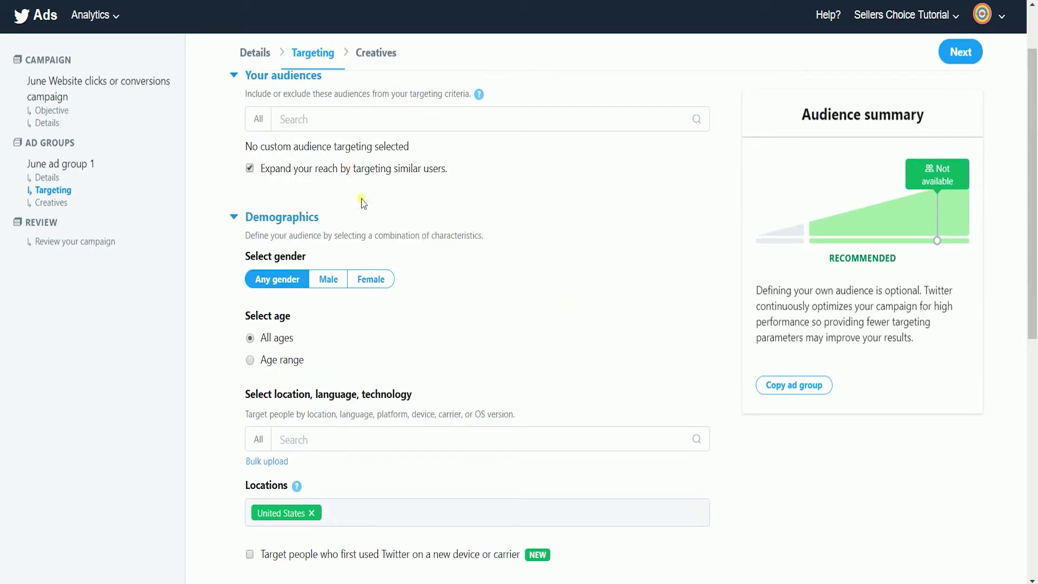
scroll(540, 254, "down", 2)
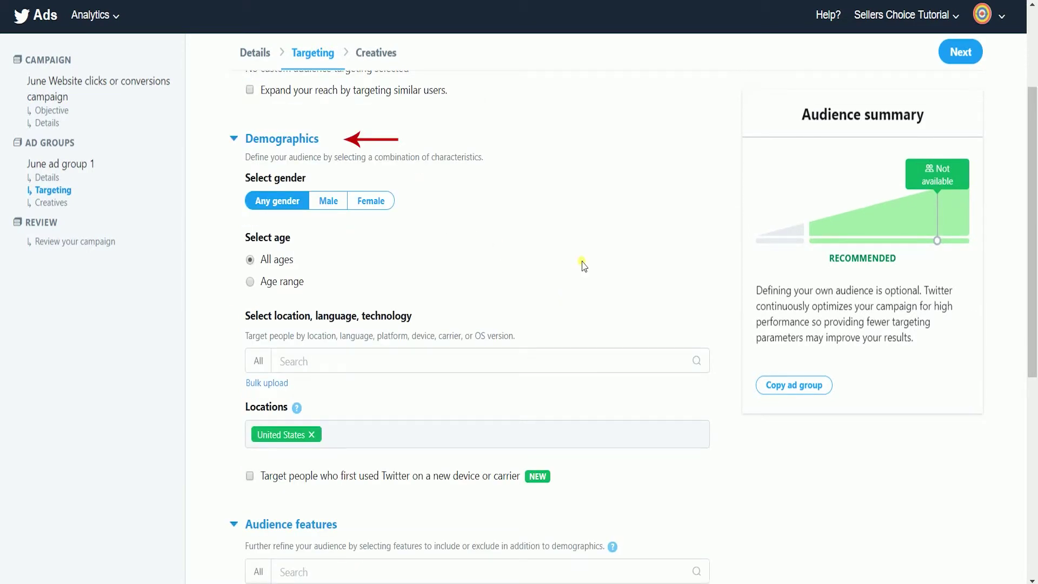
left_click(290, 284)
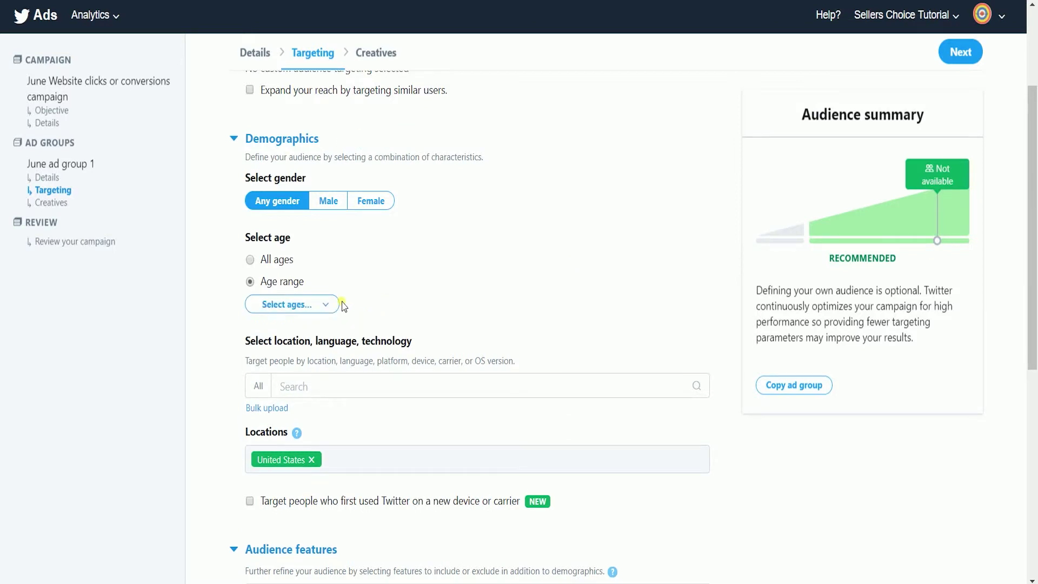
left_click(342, 304)
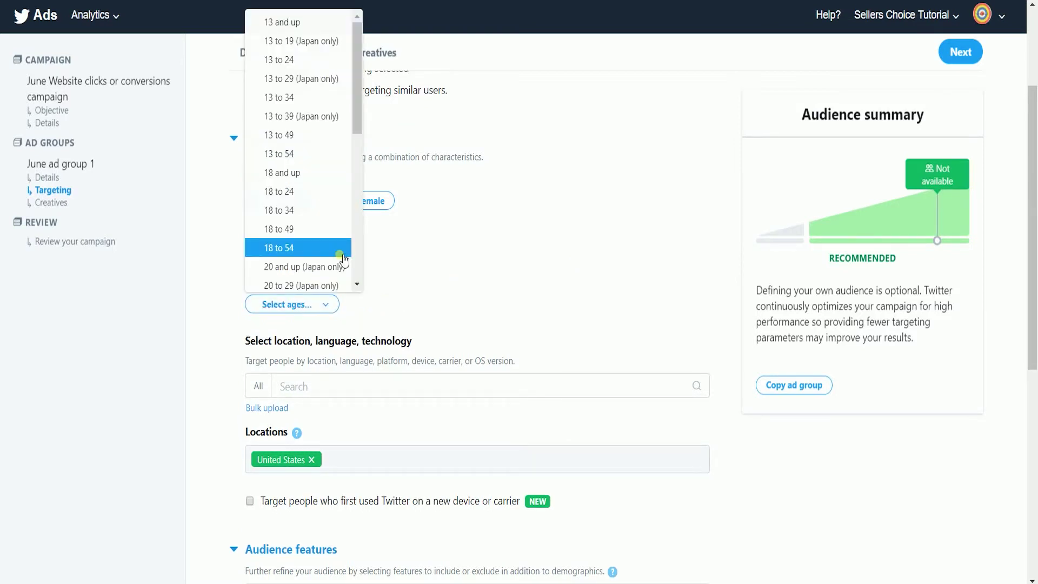
left_click(292, 248)
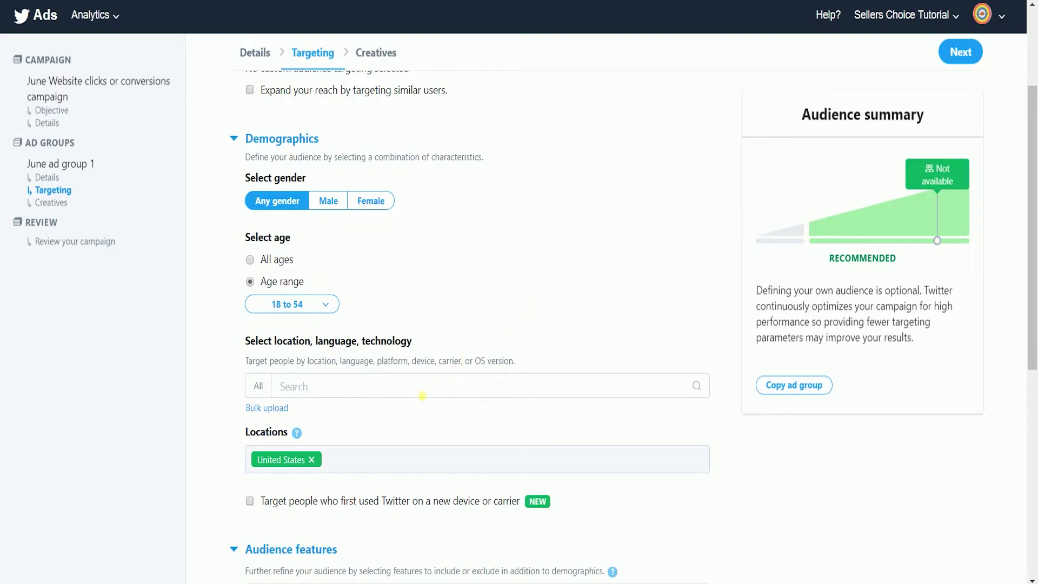
Add Android 8.0: Oreo and above and iOS 10.0 and above as OS versions
left_click(423, 397)
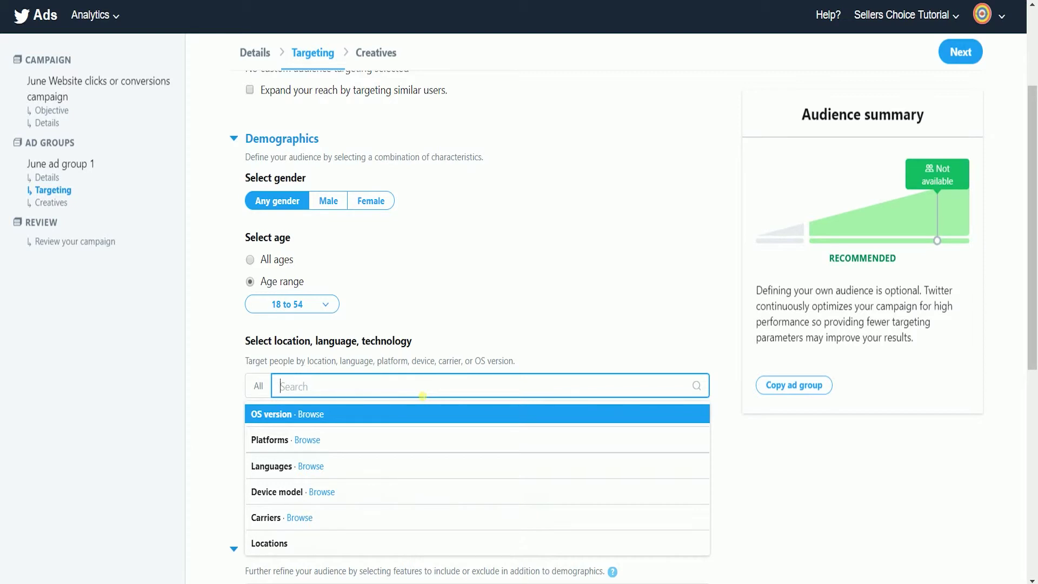
type("an")
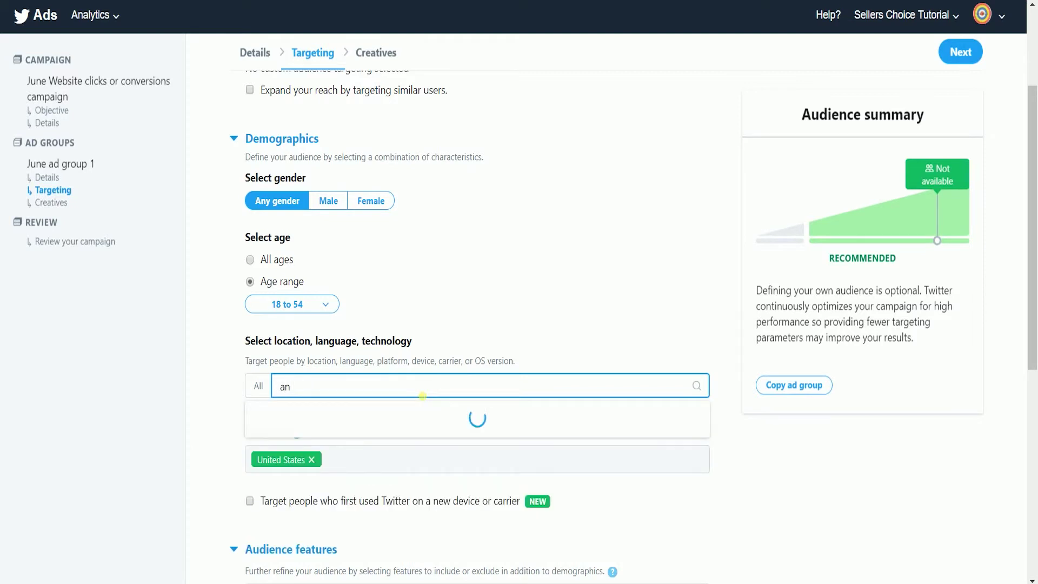
type("dro")
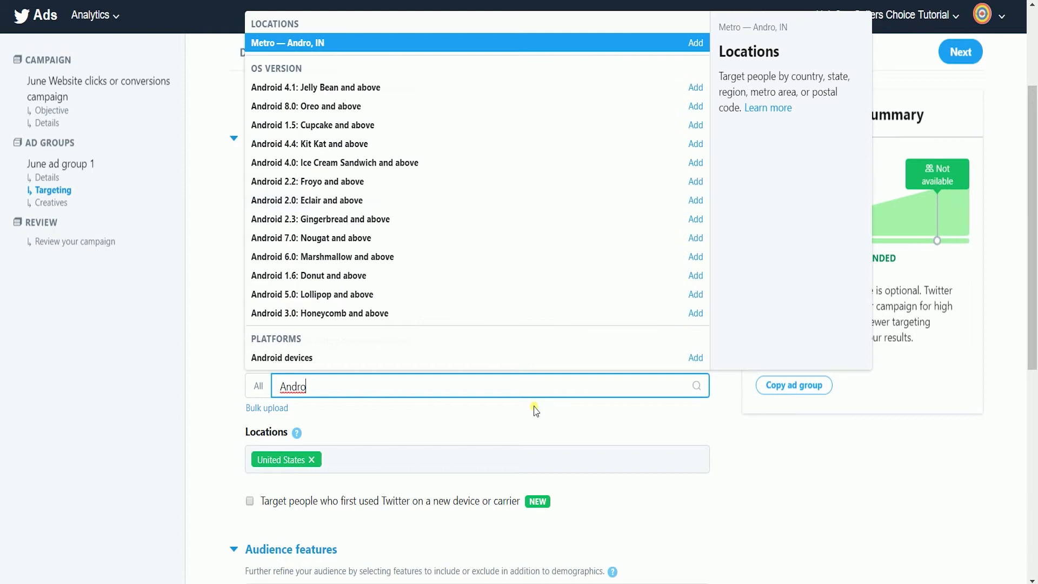
type("id")
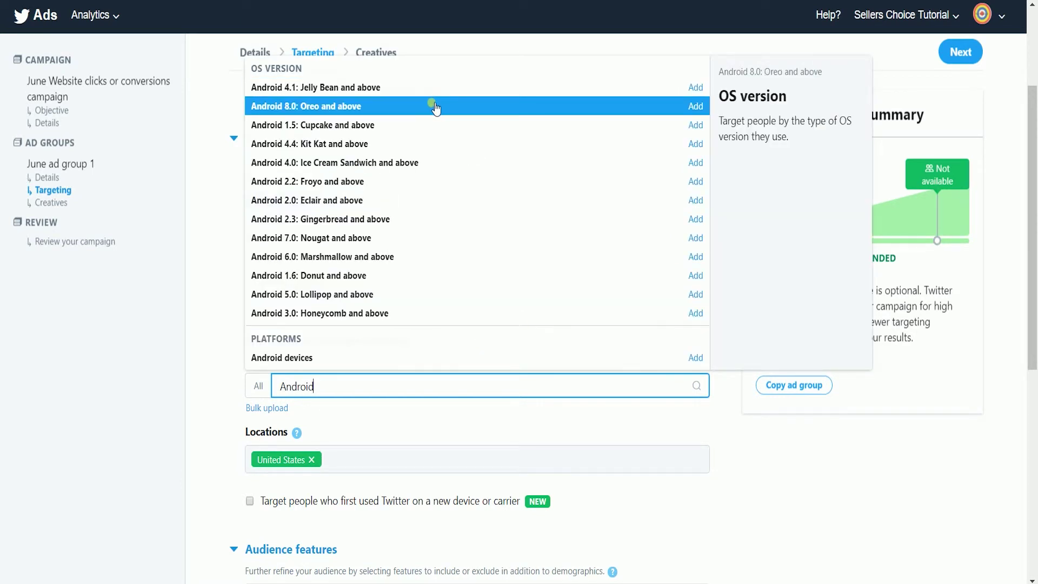
left_click(693, 106)
left_click(601, 461)
left_click(582, 391)
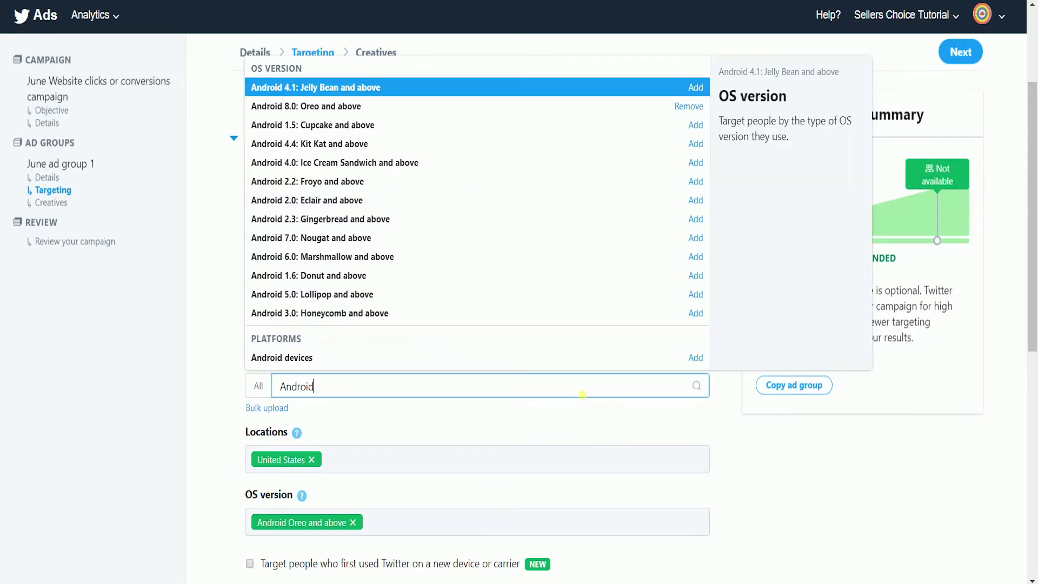
key("ctrl+a")
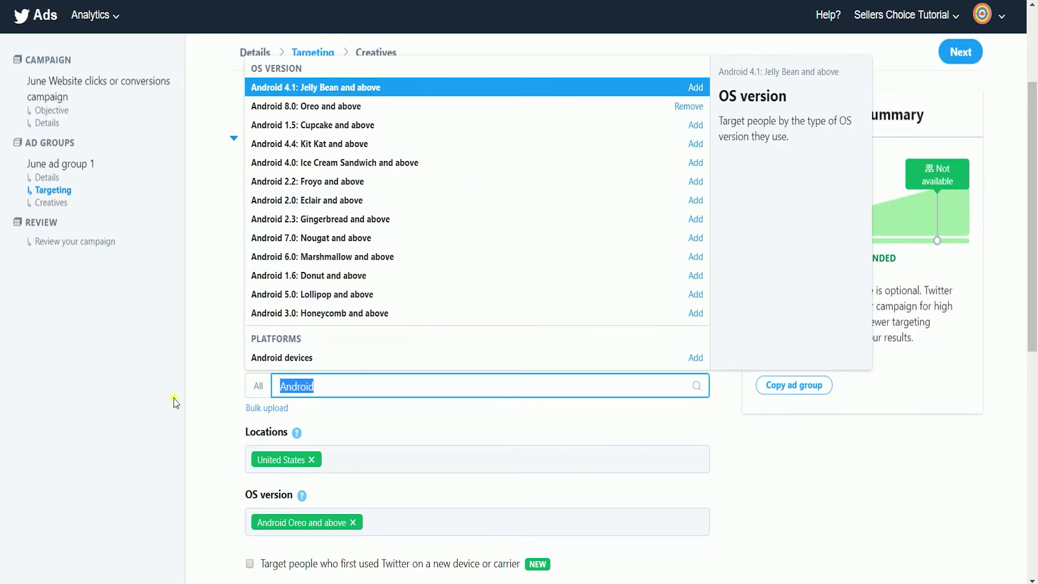
type("i")
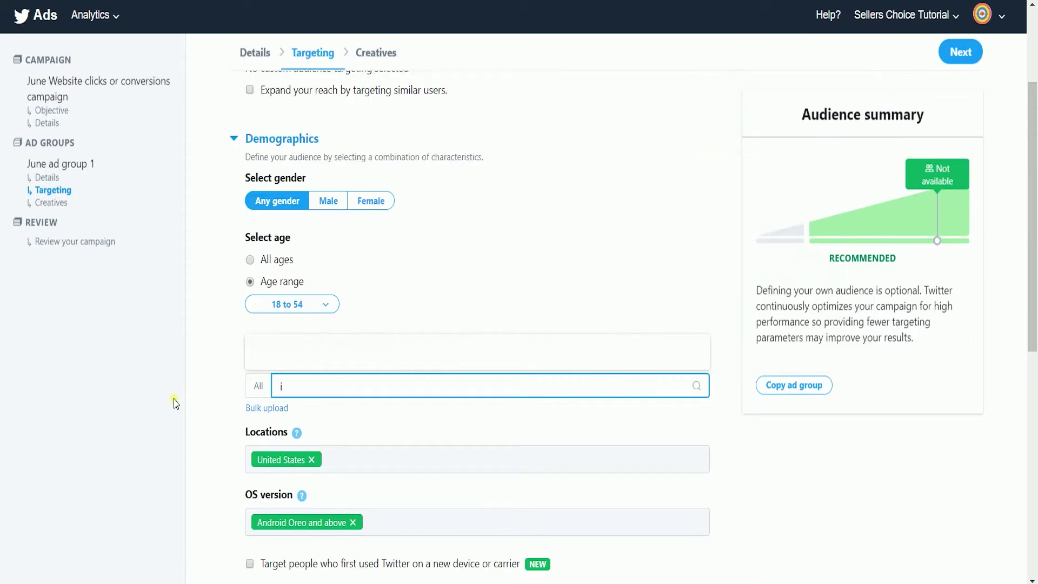
type("os")
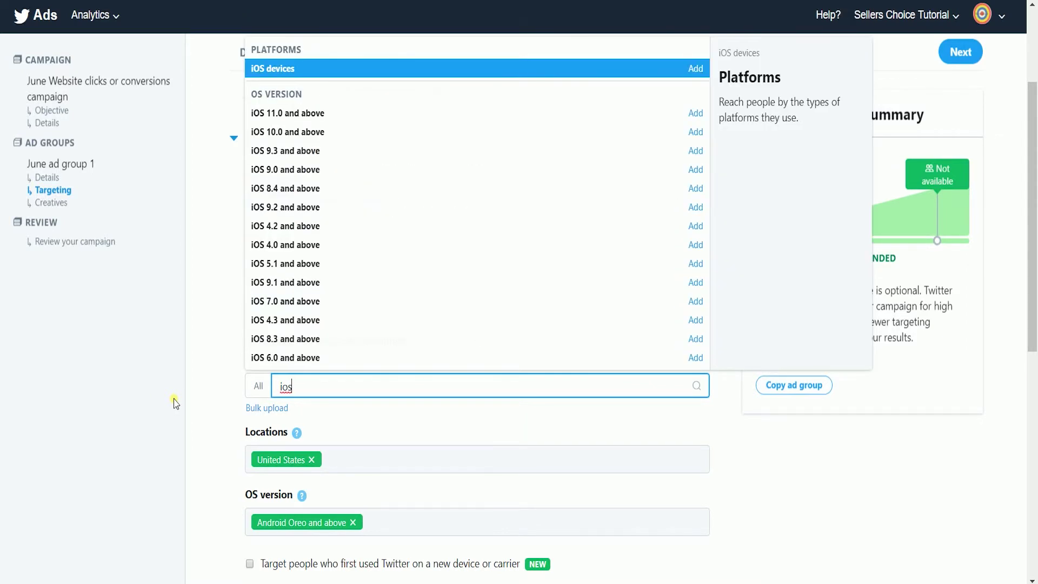
left_click(695, 132)
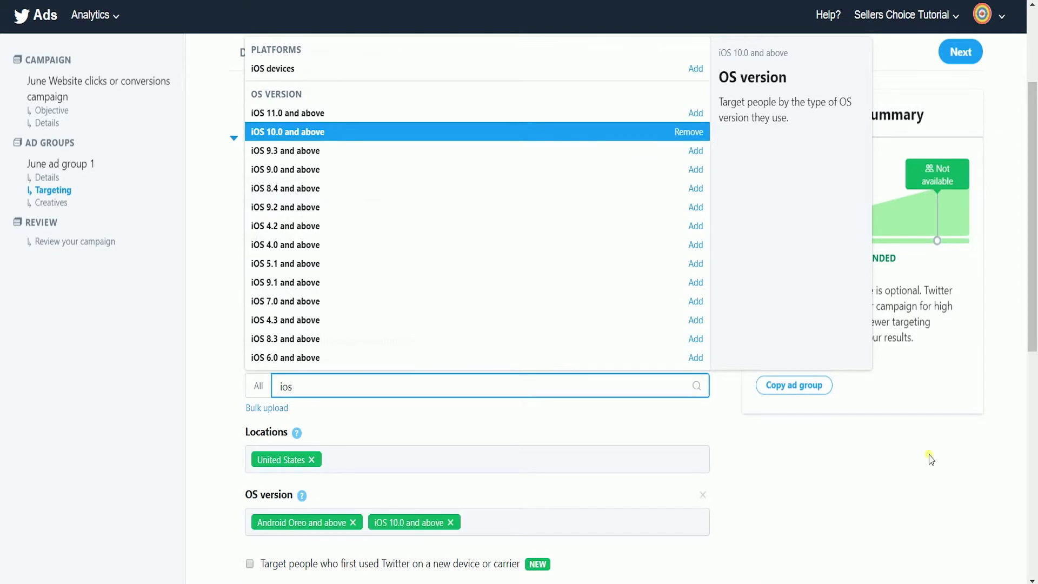
left_click(837, 505)
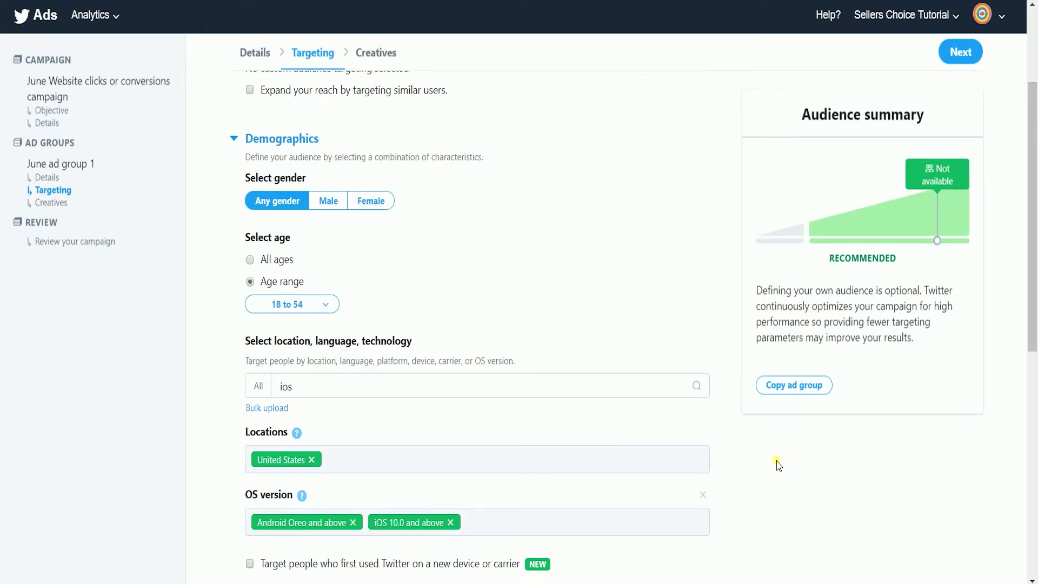
scroll(609, 455, "down", 5)
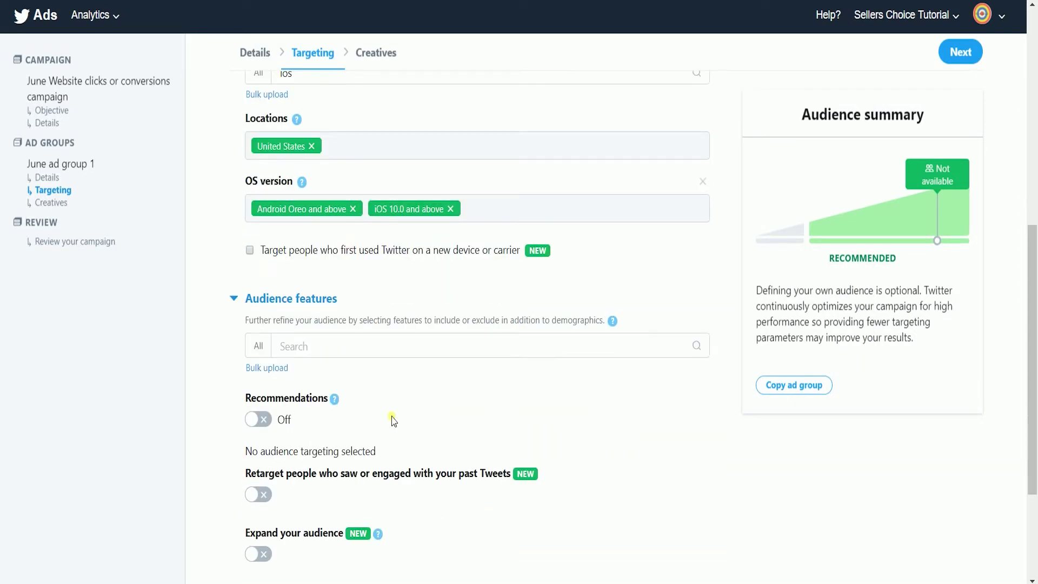
scroll(531, 454, "up", 1)
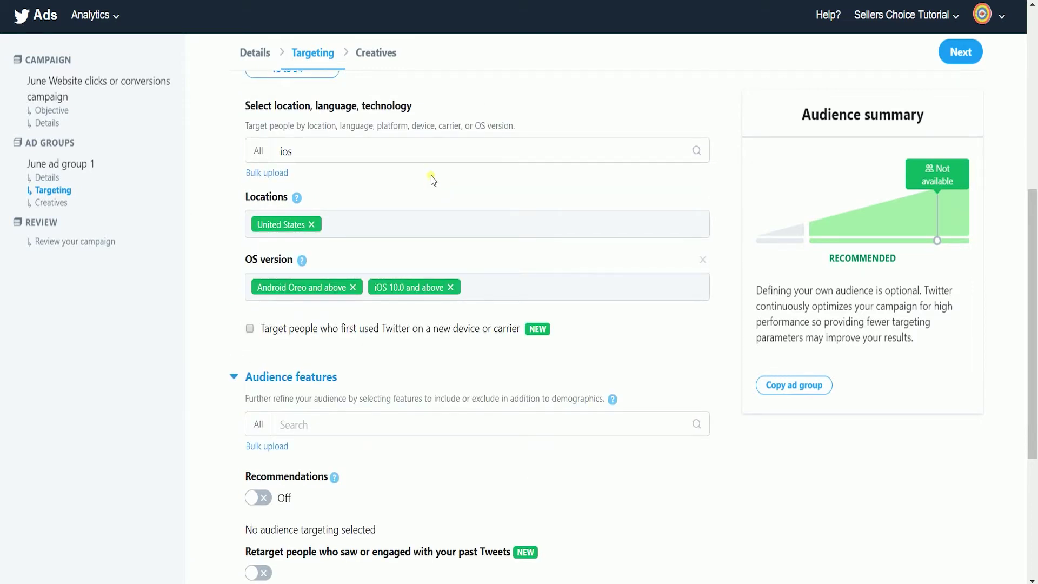
scroll(480, 468, "down", 1)
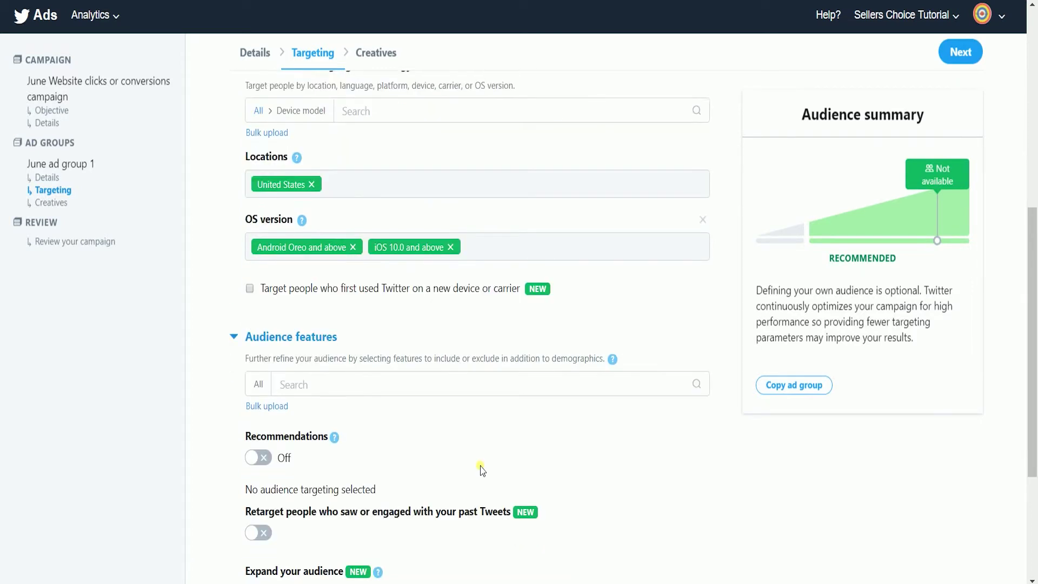
Add the Behaviors > Technology behavior 'Technology level in the household: high'
left_click(429, 353)
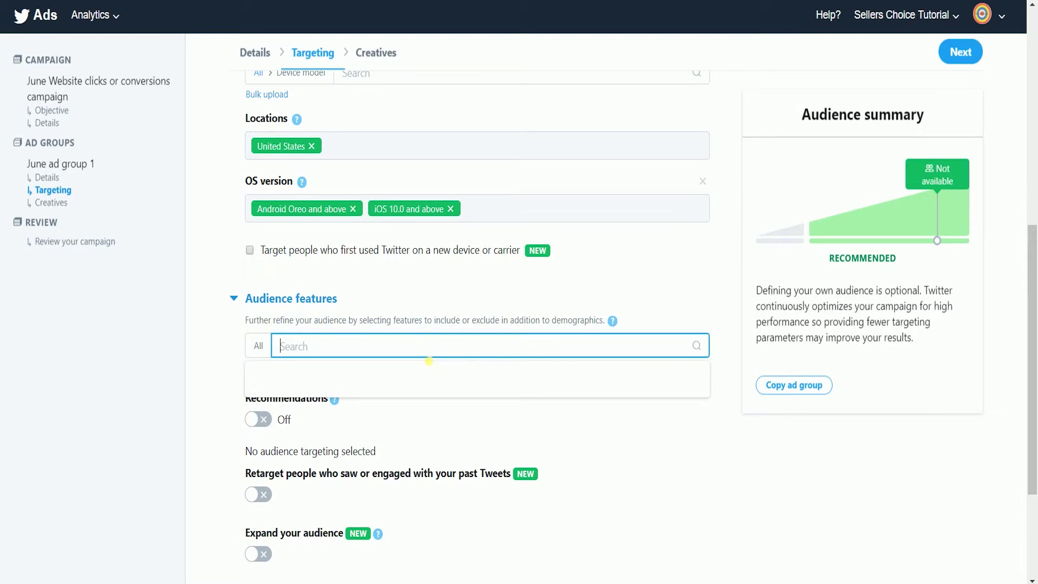
left_click(574, 397)
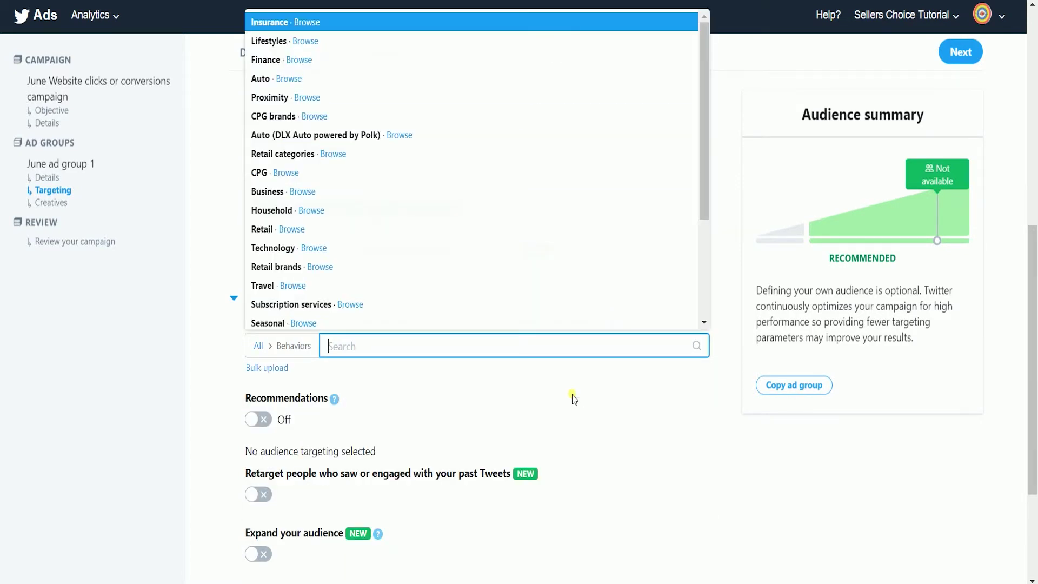
left_click(322, 248)
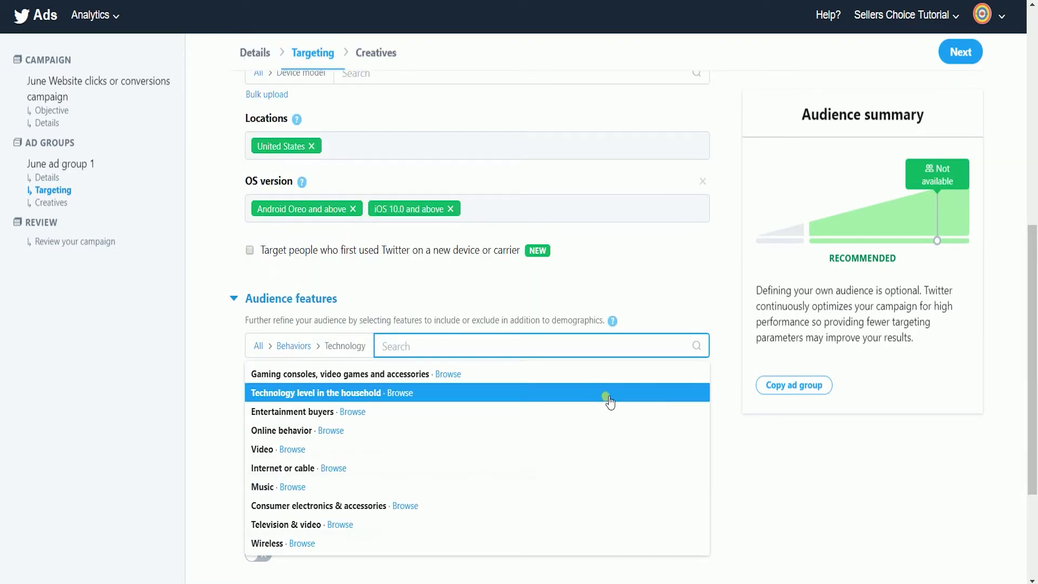
left_click(403, 393)
scroll(830, 513, "down", 1)
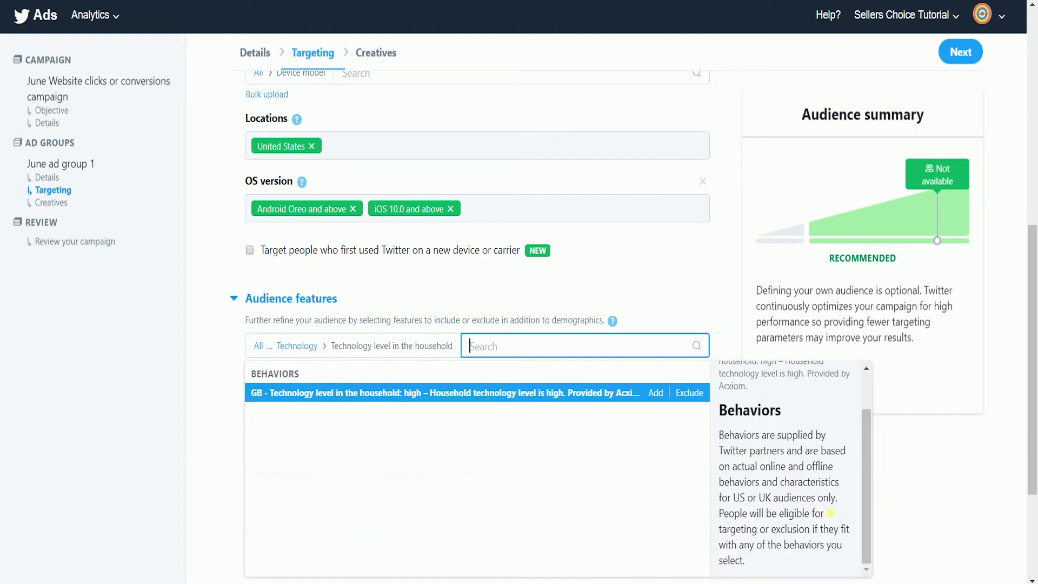
scroll(830, 512, "up", 1)
scroll(773, 446, "down", 1)
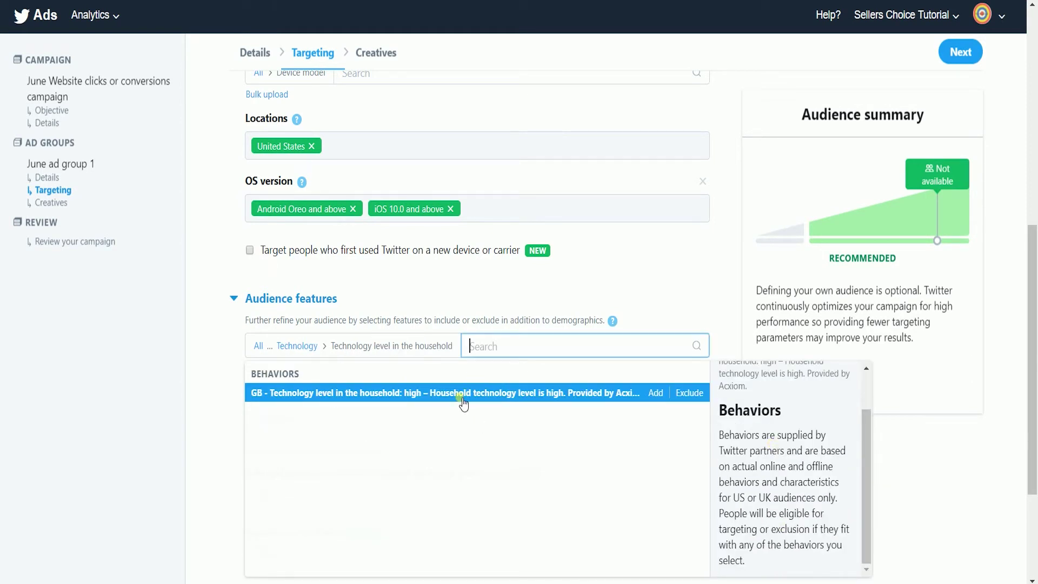
left_click(656, 393)
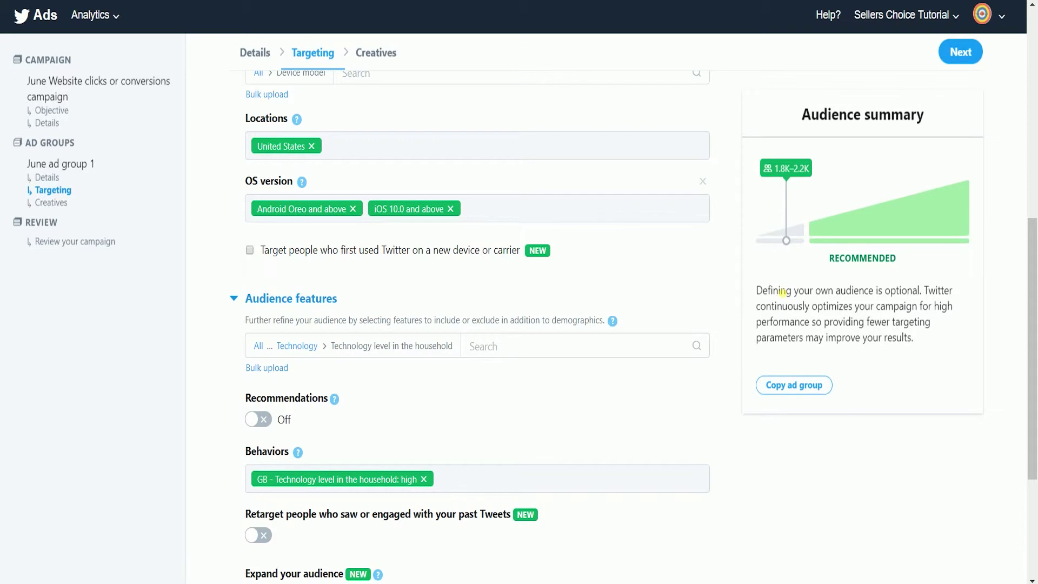
Toggle Expand your audience on to check reach, then switch it back off
scroll(678, 446, "down", 3)
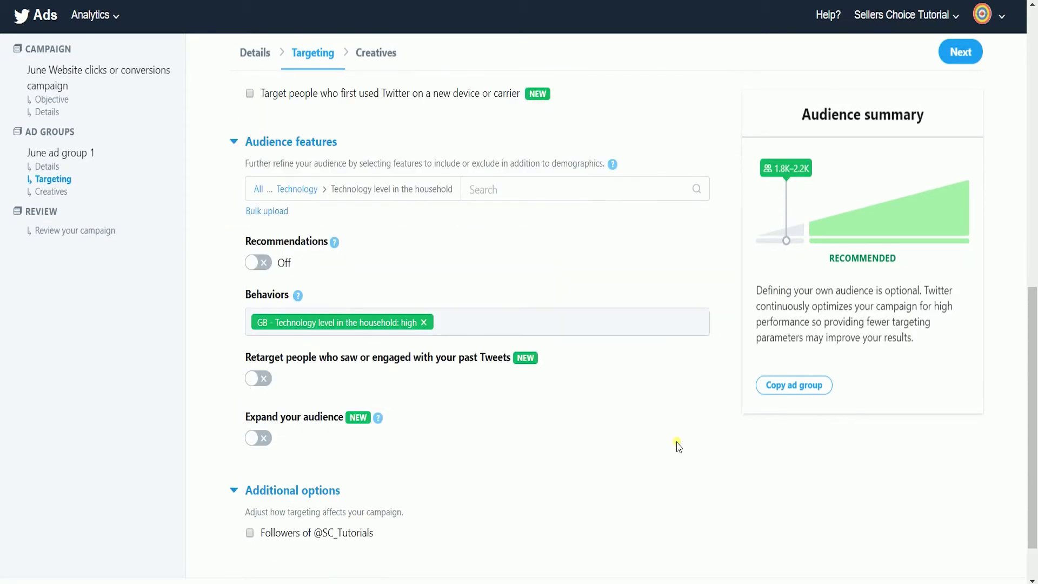
scroll(679, 446, "down", 1)
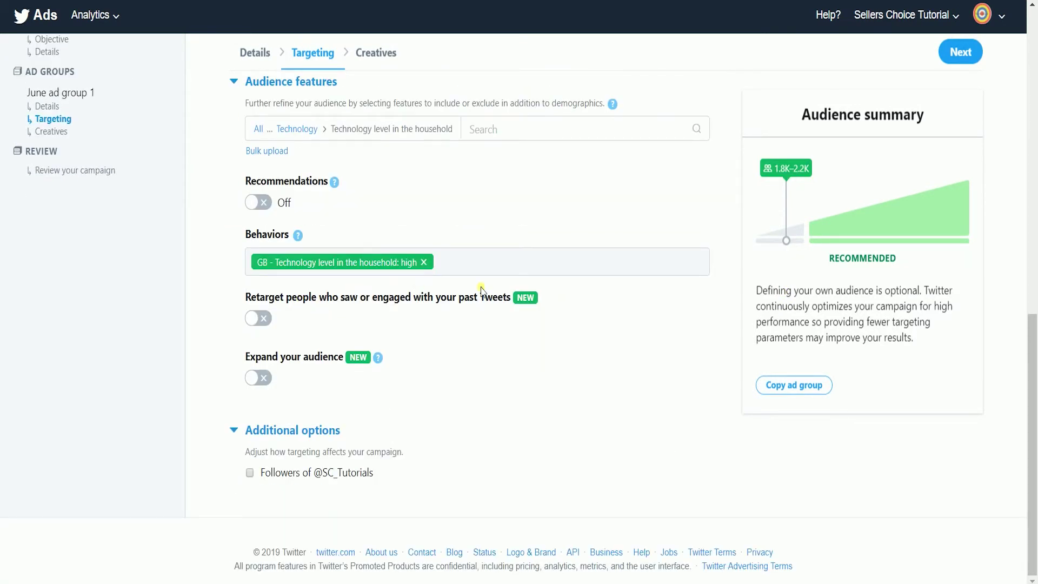
left_click(262, 378)
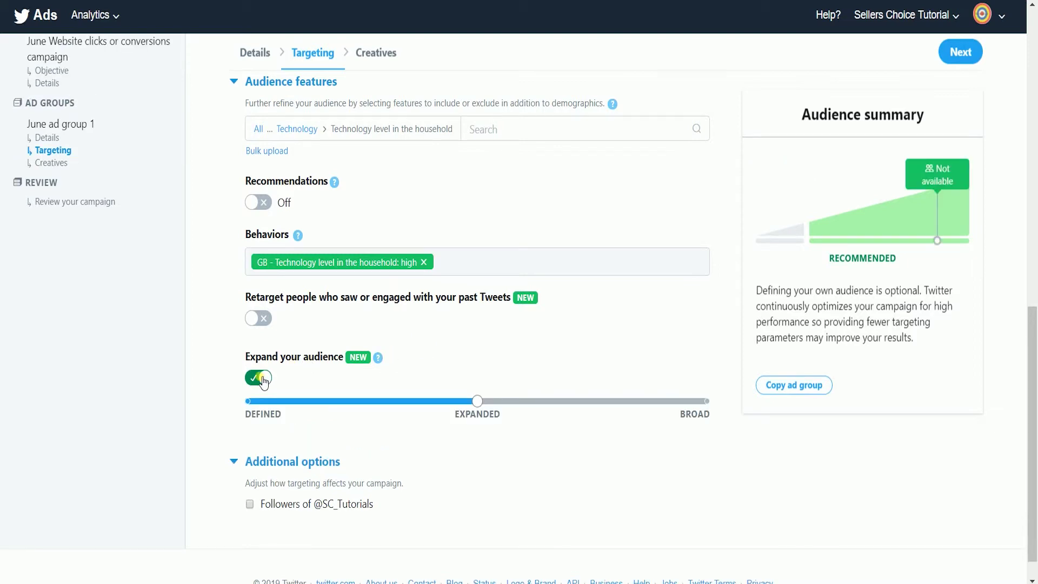
left_click(264, 379)
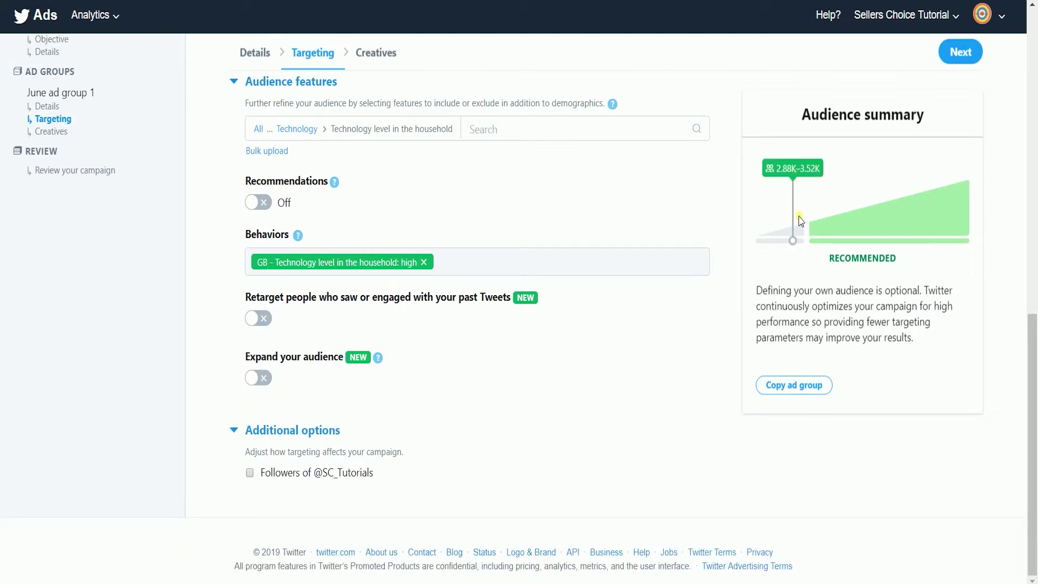
scroll(672, 440, "up", 1)
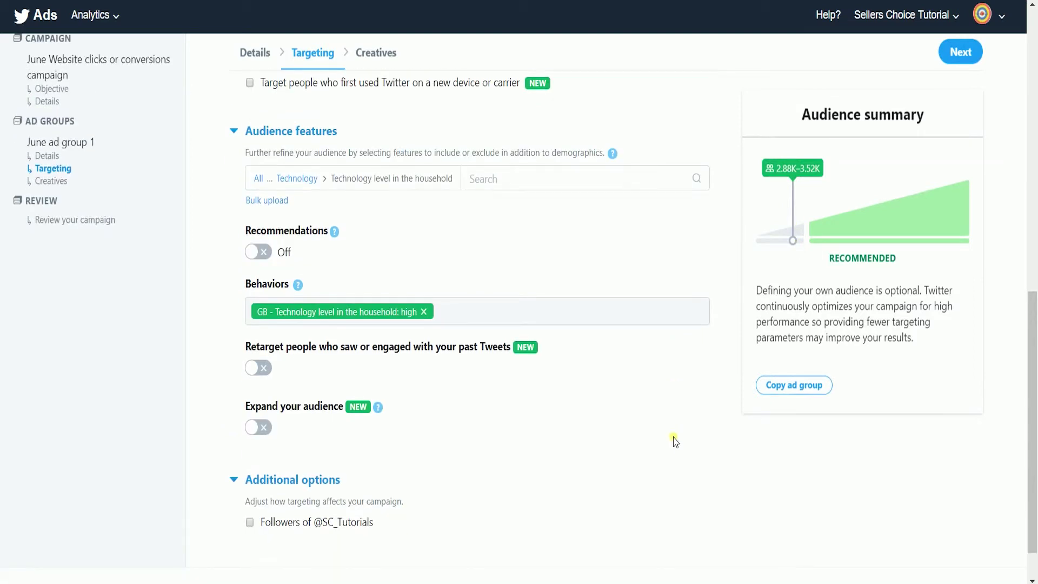
scroll(672, 441, "down", 1)
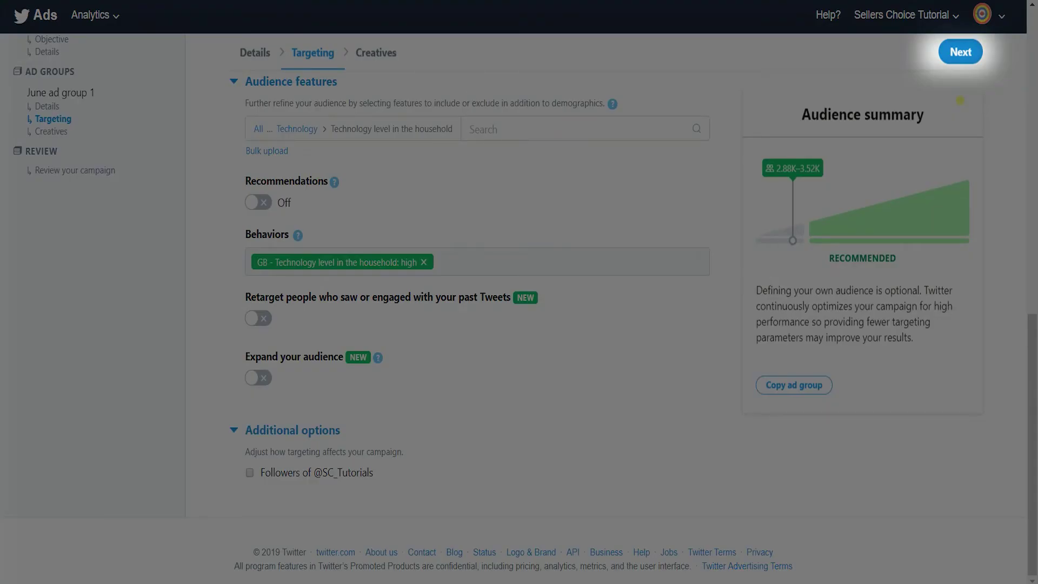
Advance to Creatives and pick the 'Twitter Test Campaign' tweet from the Tweets list
left_click(961, 52)
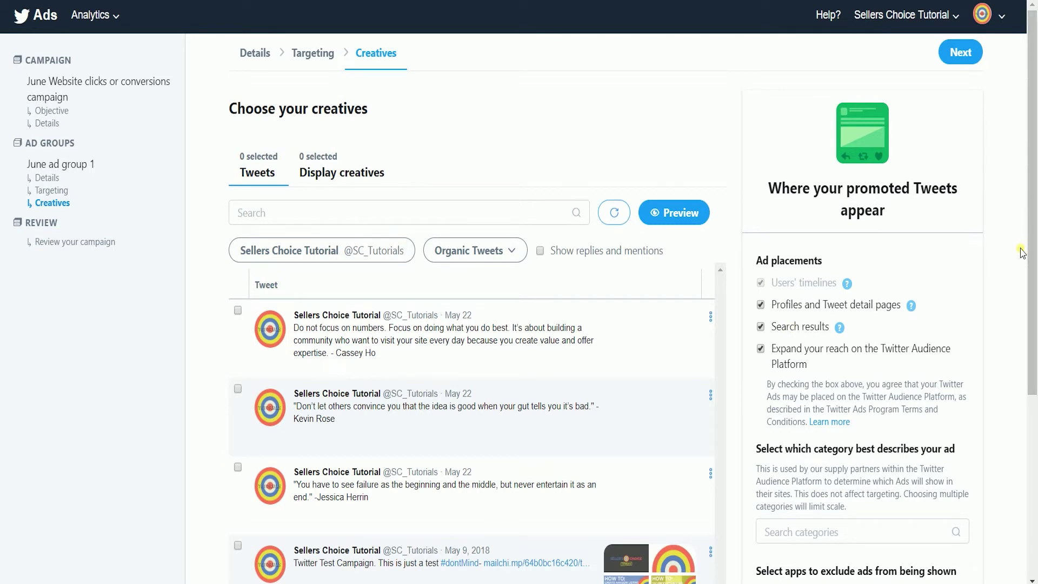
scroll(358, 370, "down", 2)
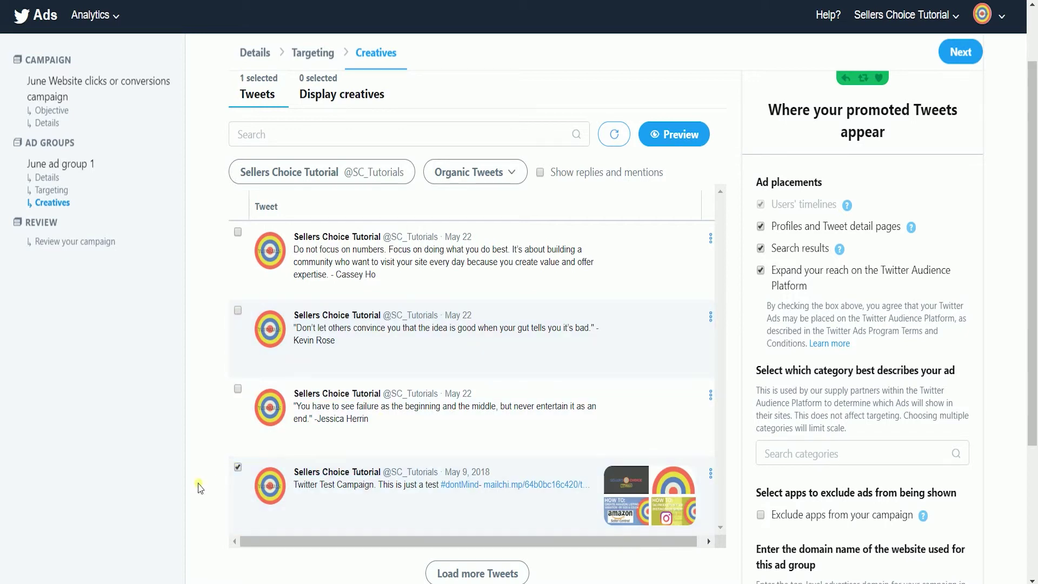
scroll(595, 432, "up", 2)
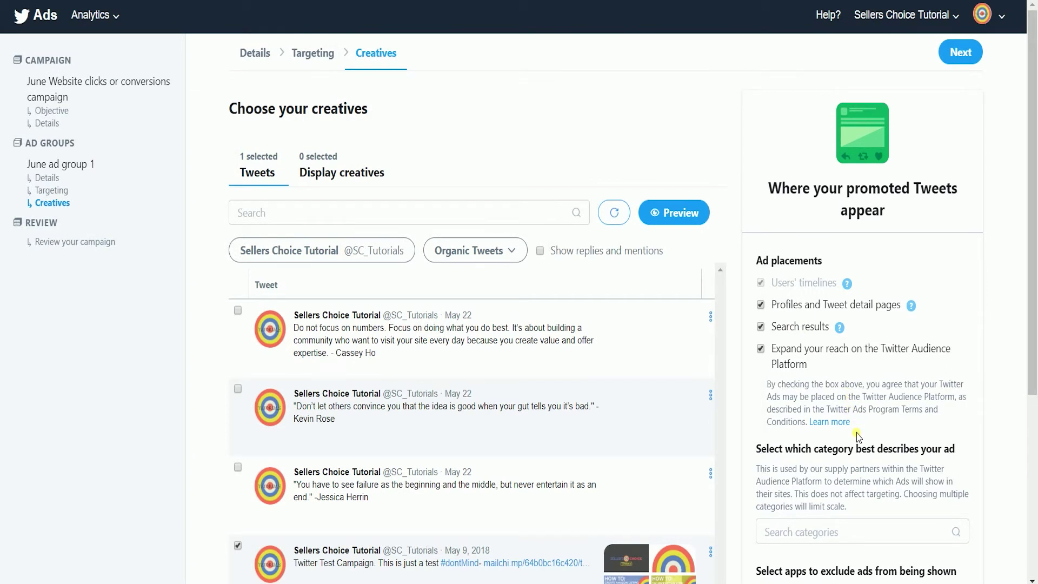
scroll(866, 443, "down", 5)
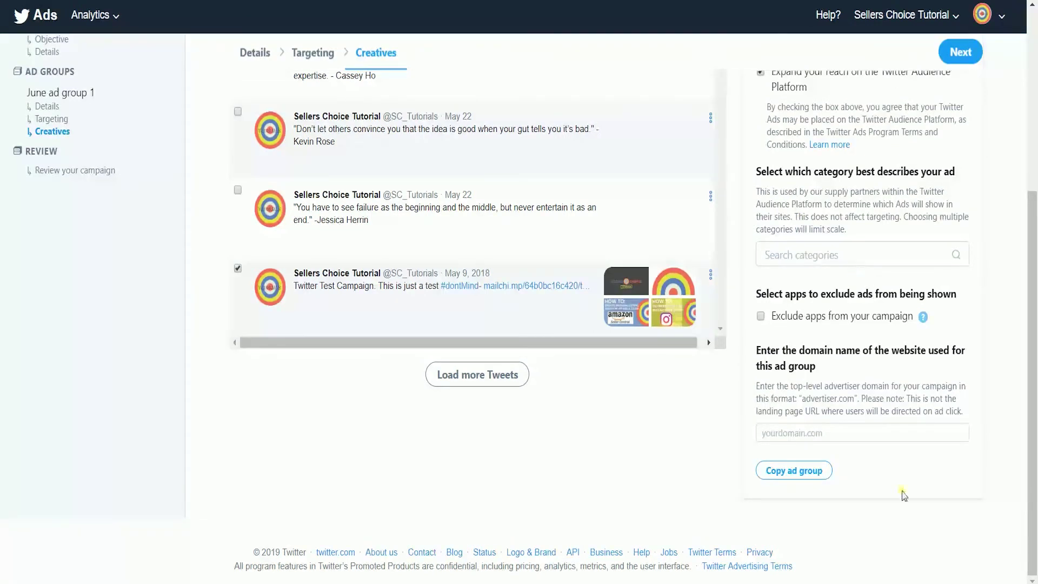
scroll(902, 493, "up", 4)
scroll(902, 493, "up", 2)
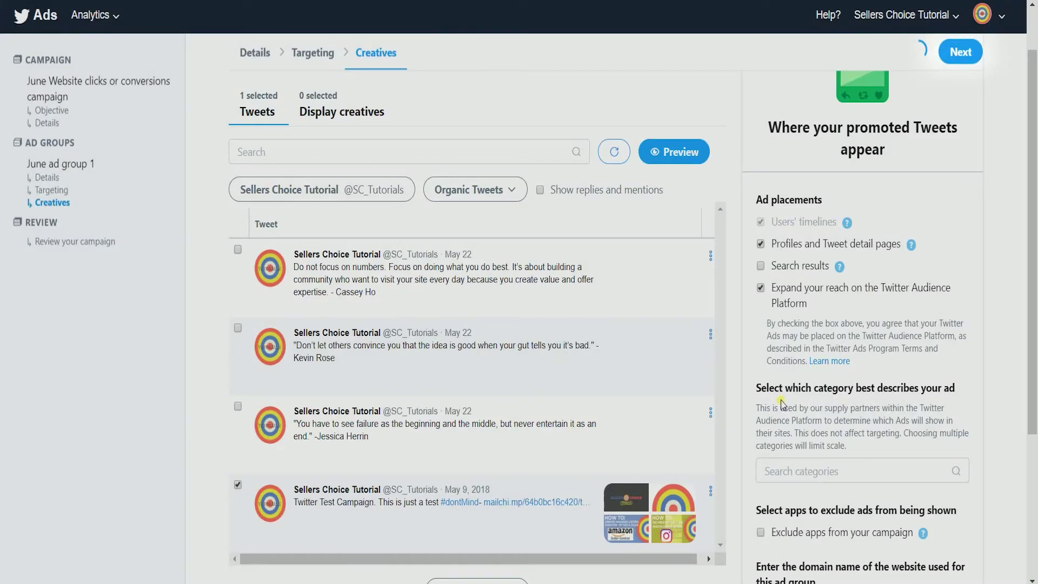
Review the campaign summary and launch the campaign
left_click(960, 52)
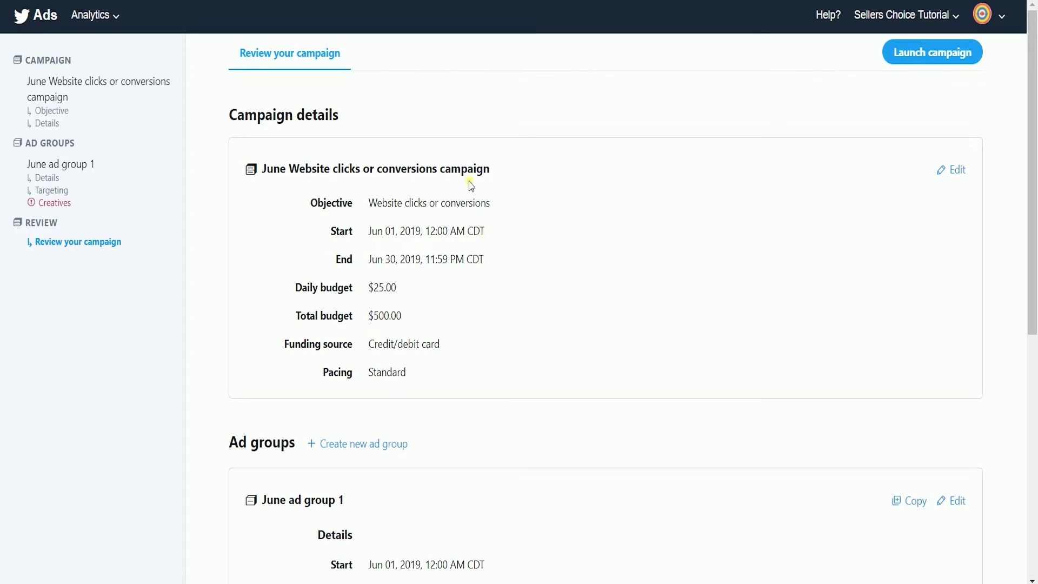
scroll(485, 352, "down", 8)
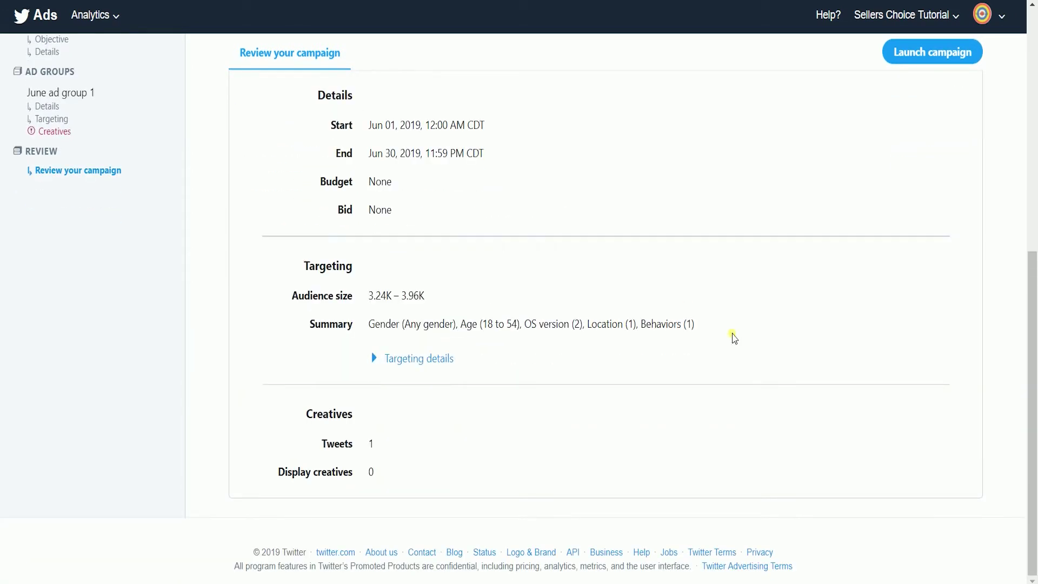
scroll(730, 335, "up", 8)
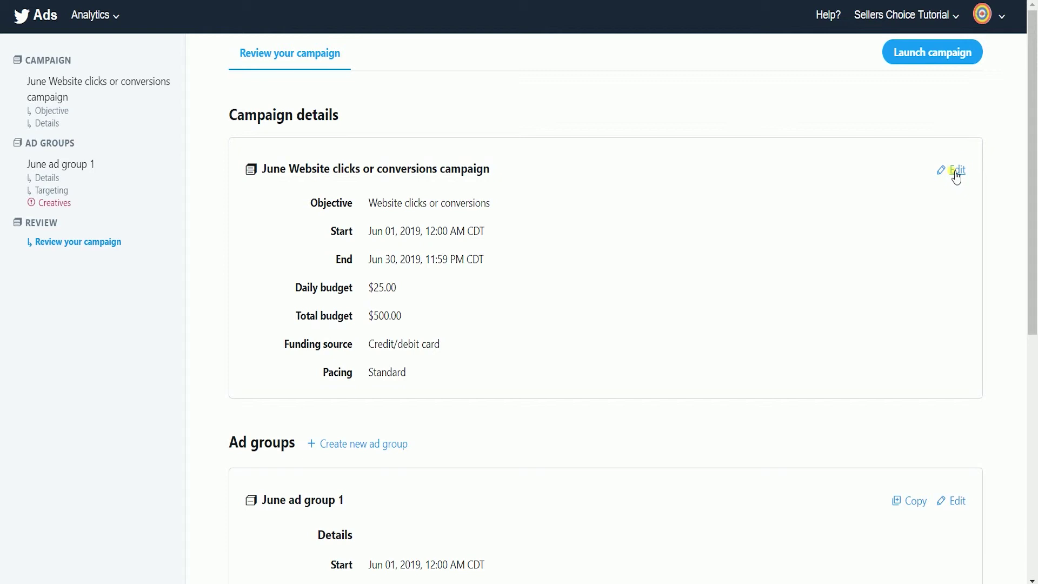
left_click(909, 57)
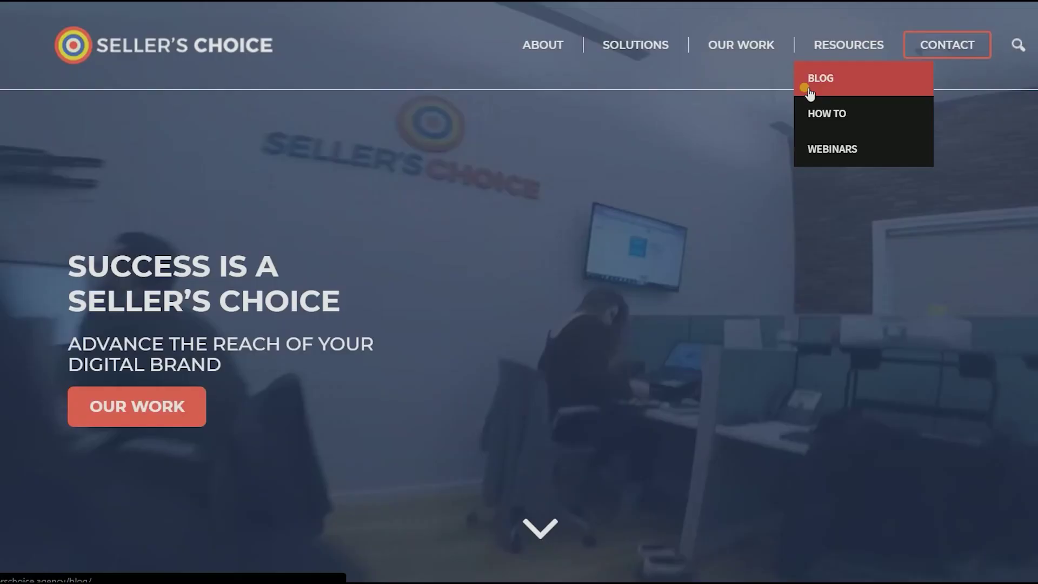
Open the Seller's Choice How To page and scroll through it
left_click(806, 112)
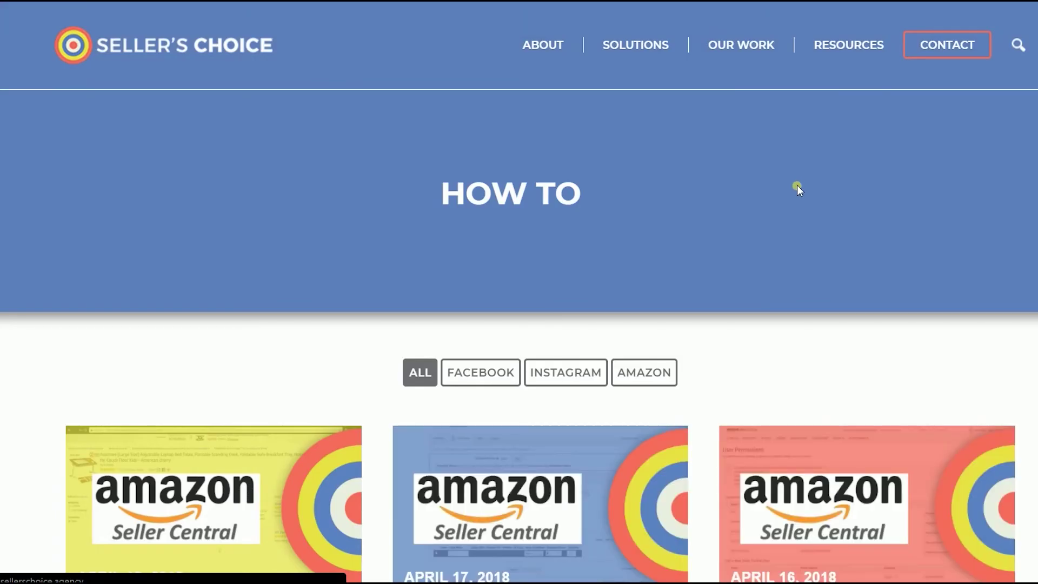
scroll(797, 192, "down", 3)
scroll(796, 199, "up", 3)
Go to WEBINARS under RESOURCES and scroll through the Blog page's posts
mouse_move(865, 46)
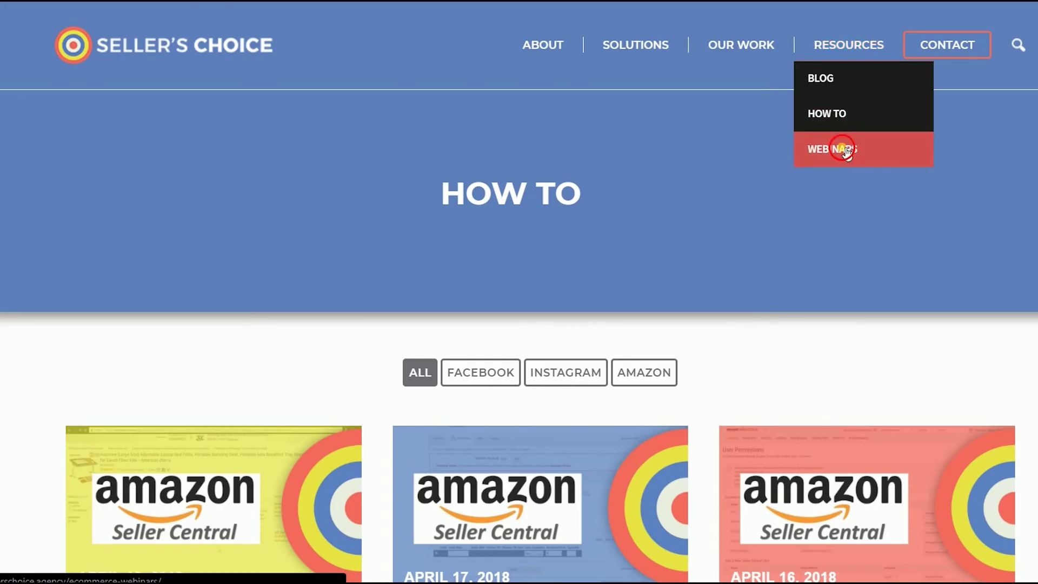
left_click(844, 150)
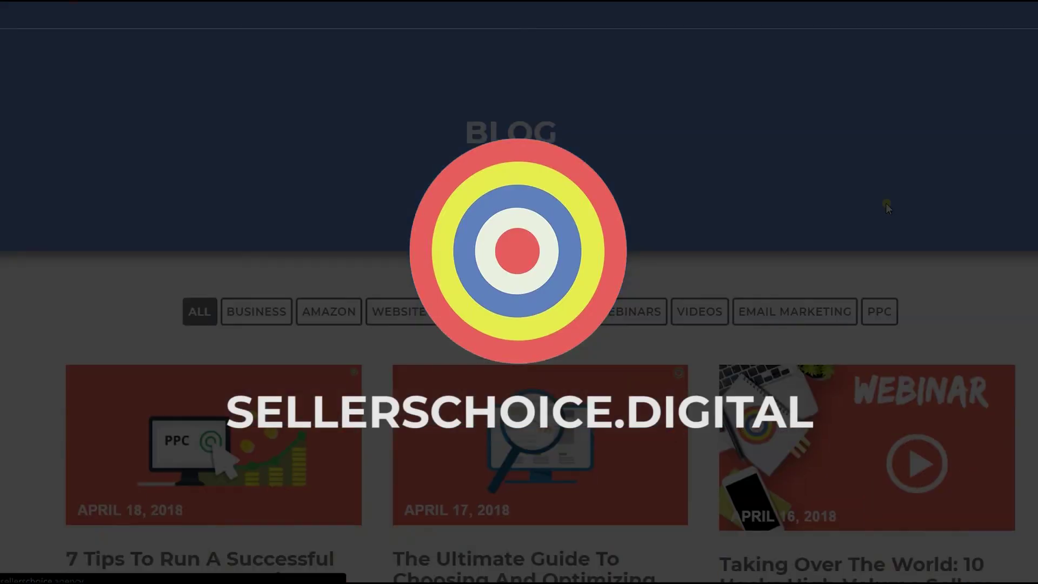
scroll(886, 204, "down", 13)
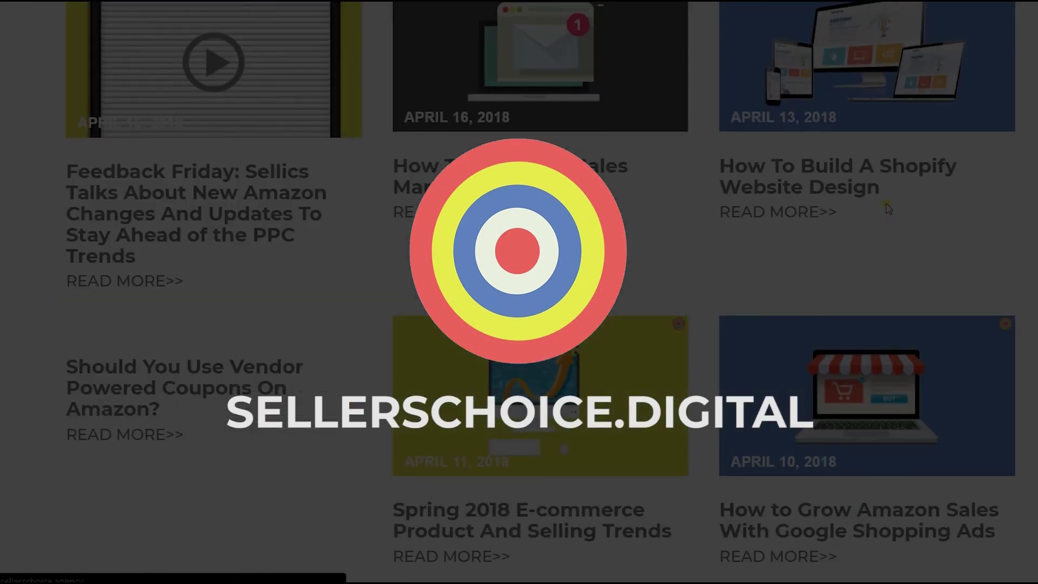
scroll(886, 208, "up", 13)
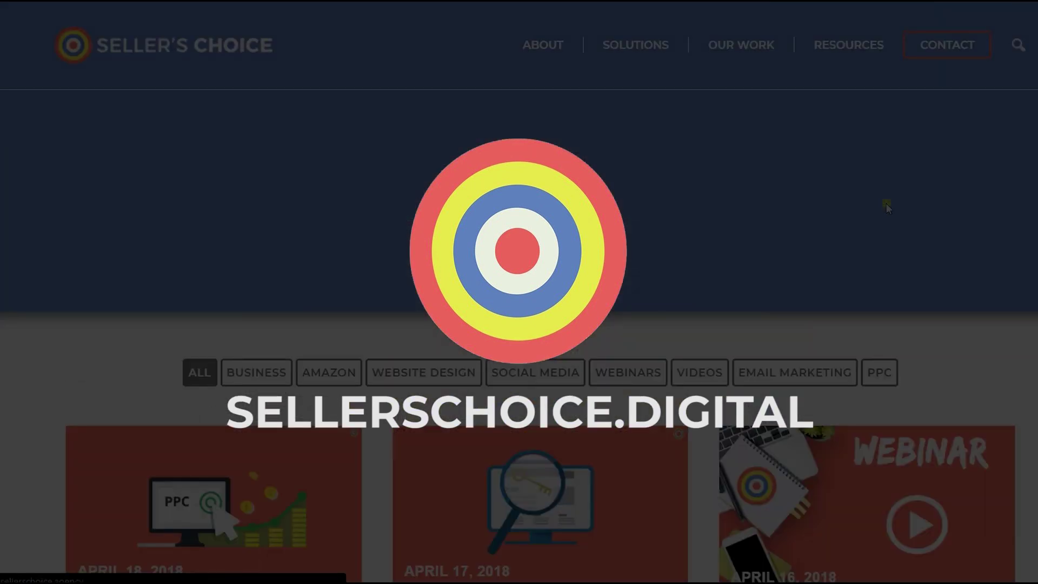